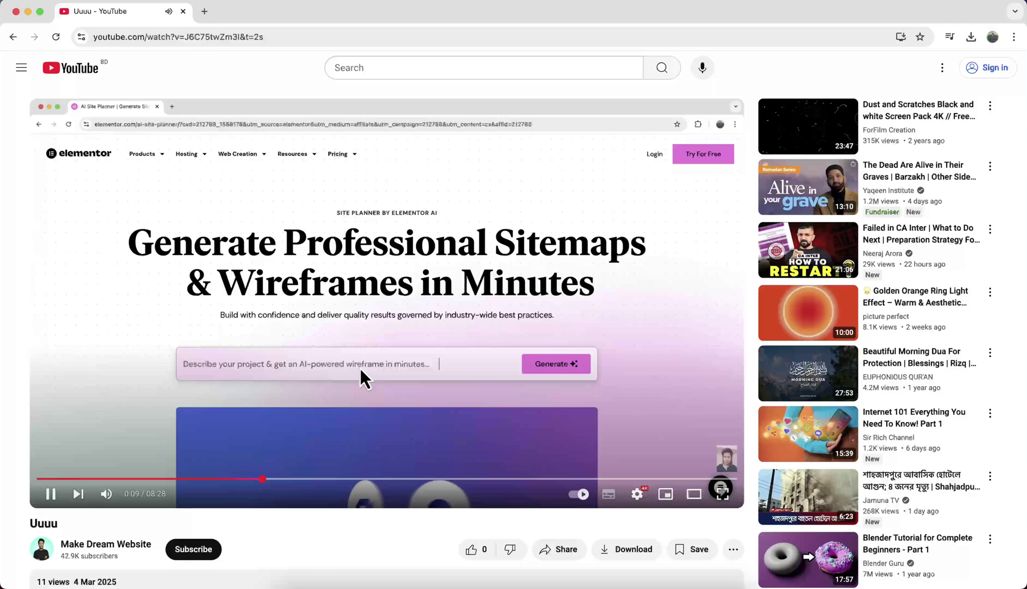
scroll(360, 368, down, 5)
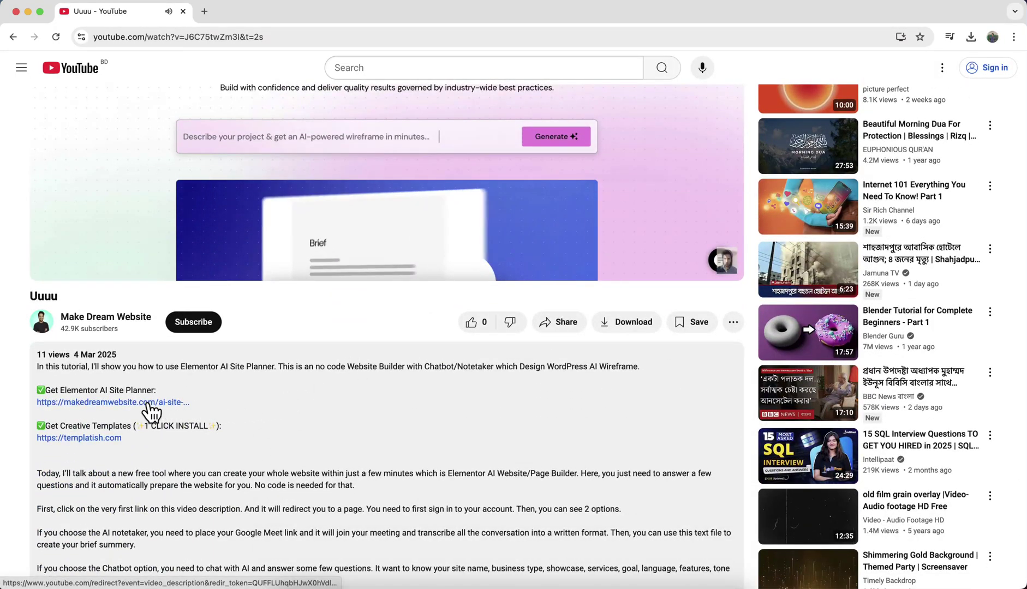
Go to the Elementor AI Site Planner page and start its free trial
click(145, 405)
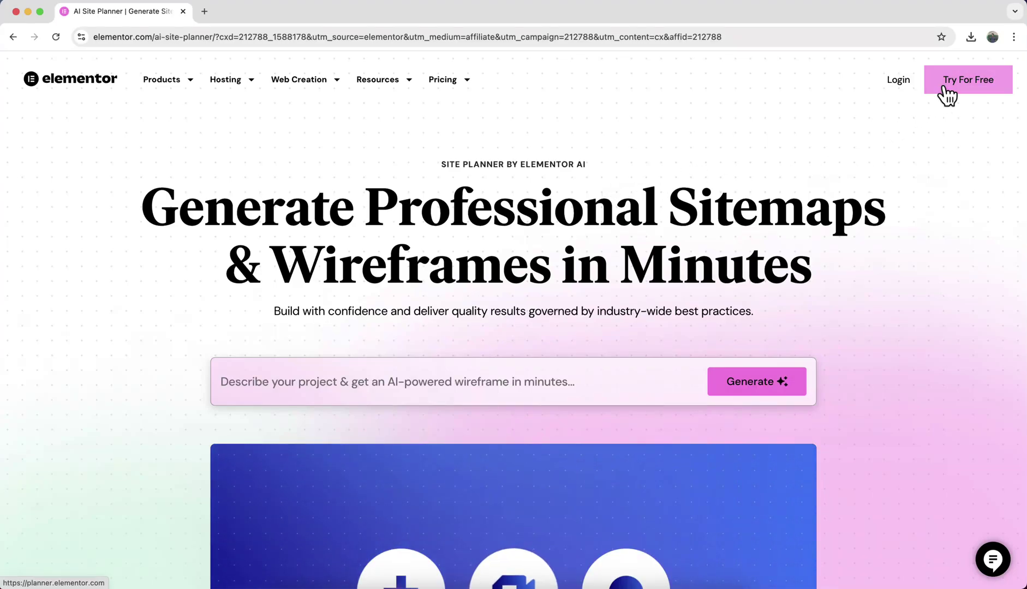
click(947, 90)
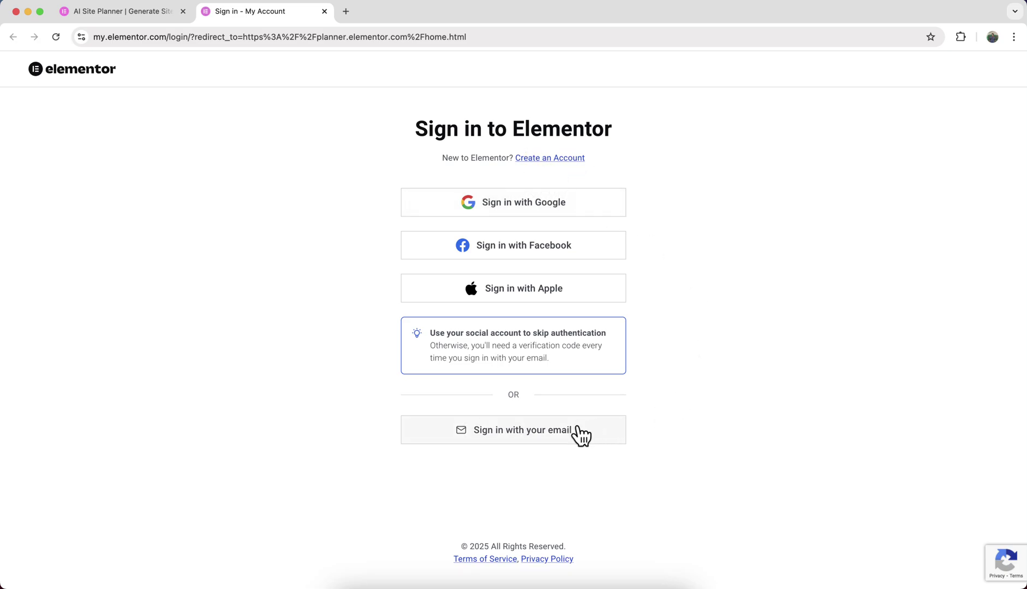
Sign in with the saved email credentials and verify the account with the pasted six-digit code
click(515, 439)
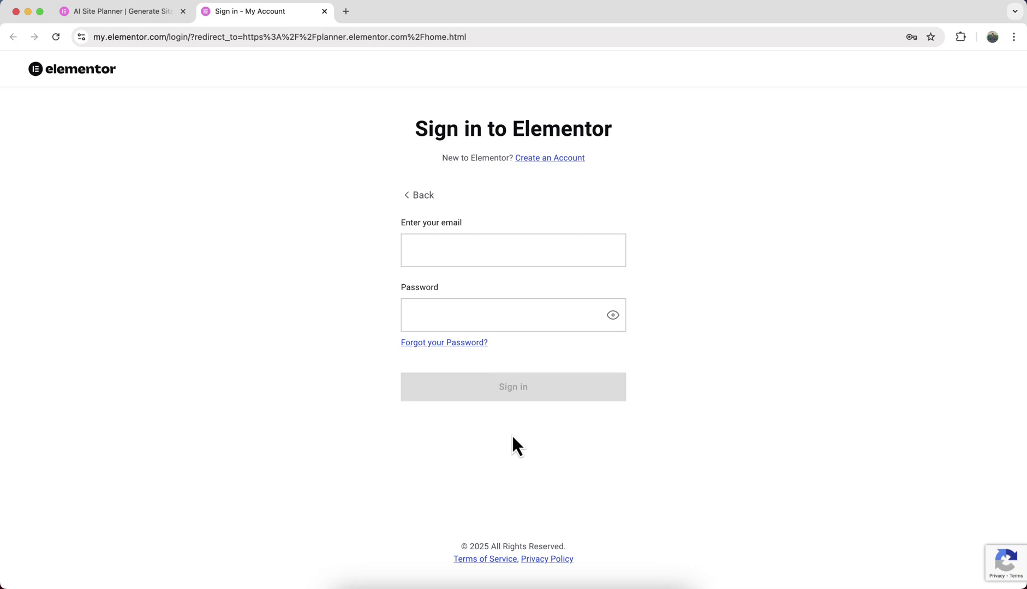
click(421, 252)
text(raiya)
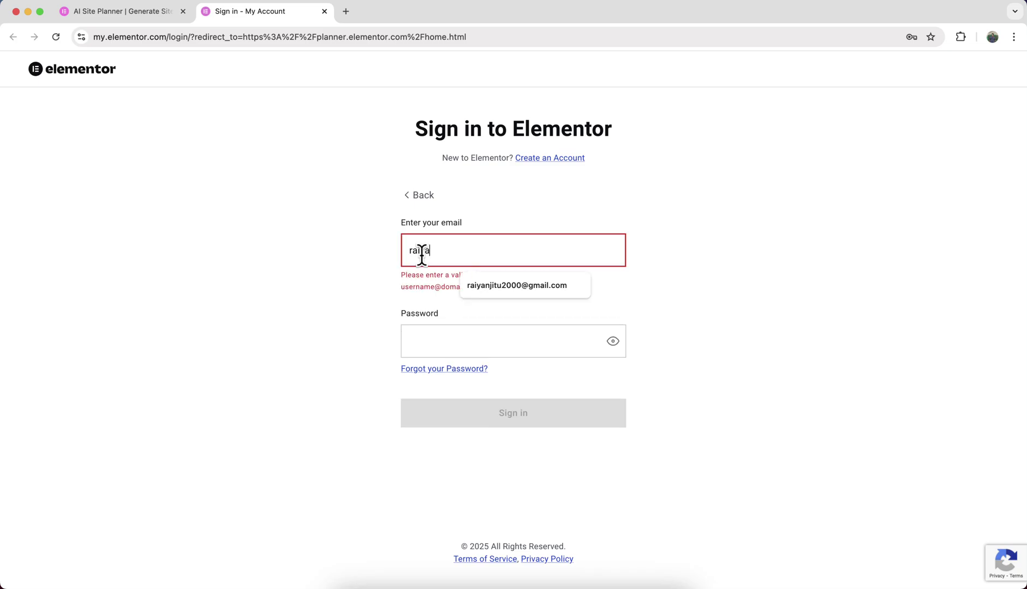
click(517, 285)
click(539, 410)
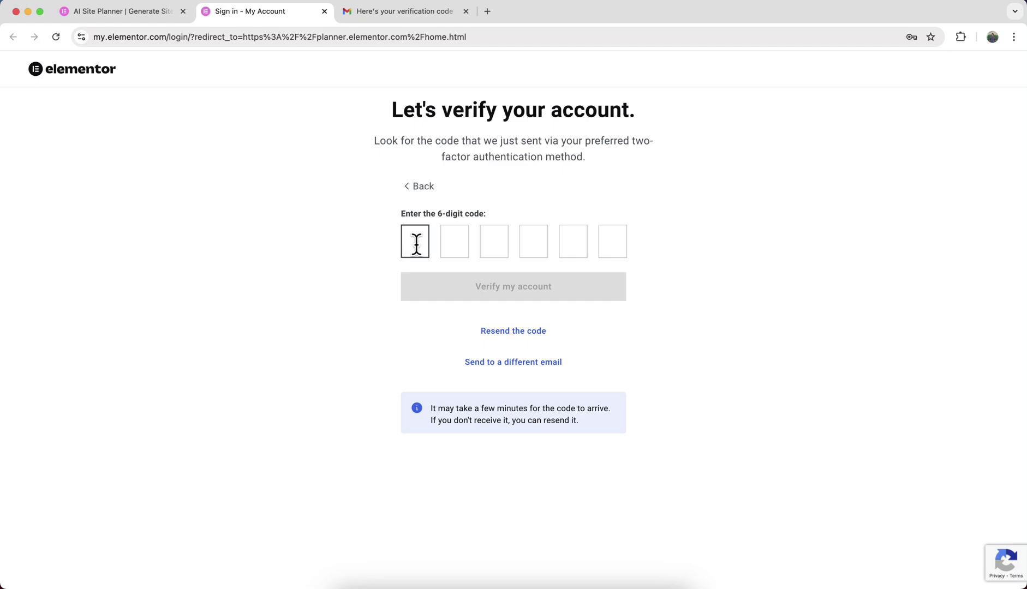
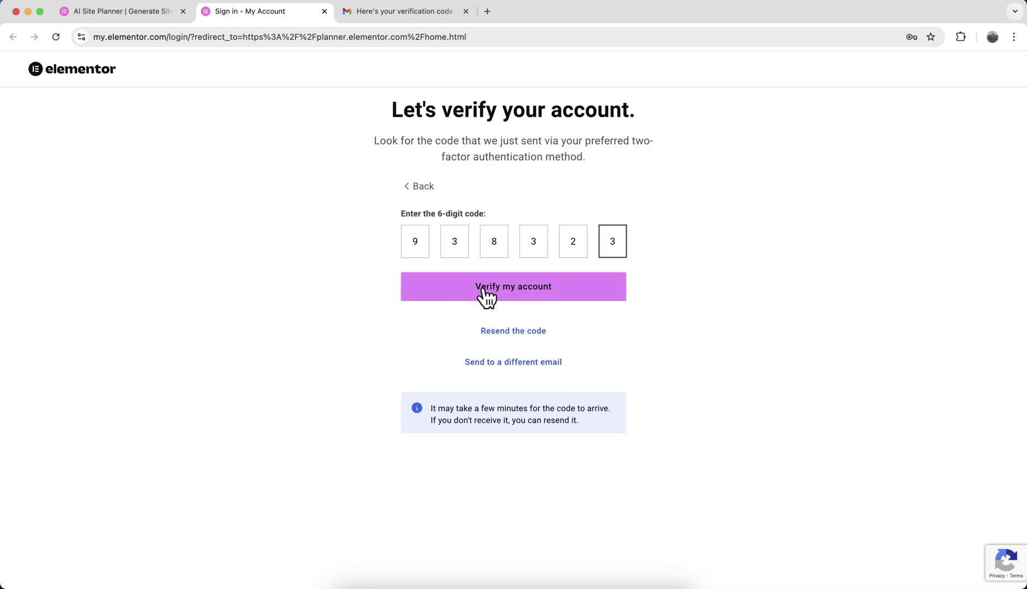
click(486, 293)
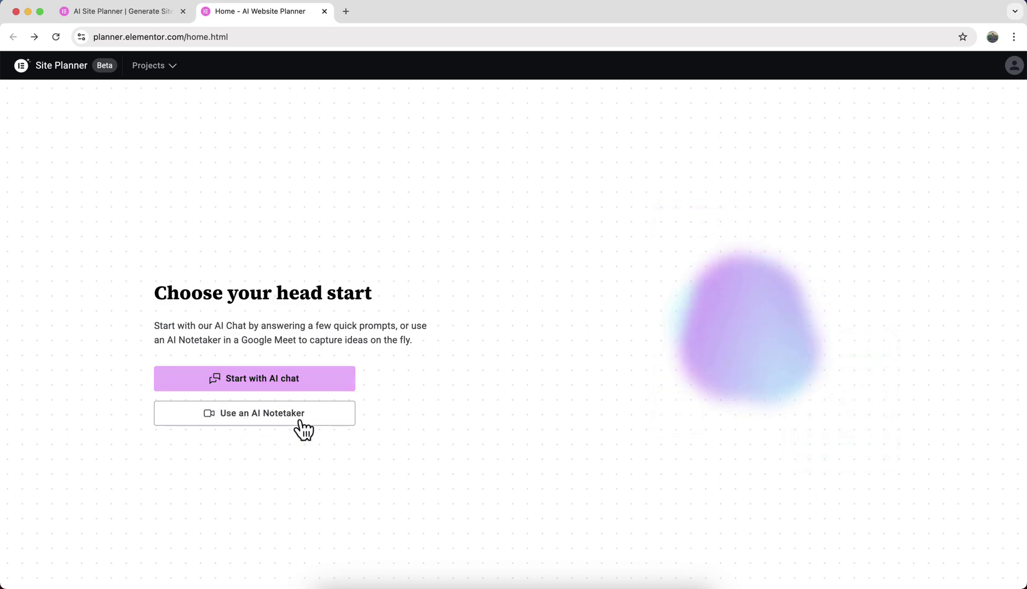
click(269, 419)
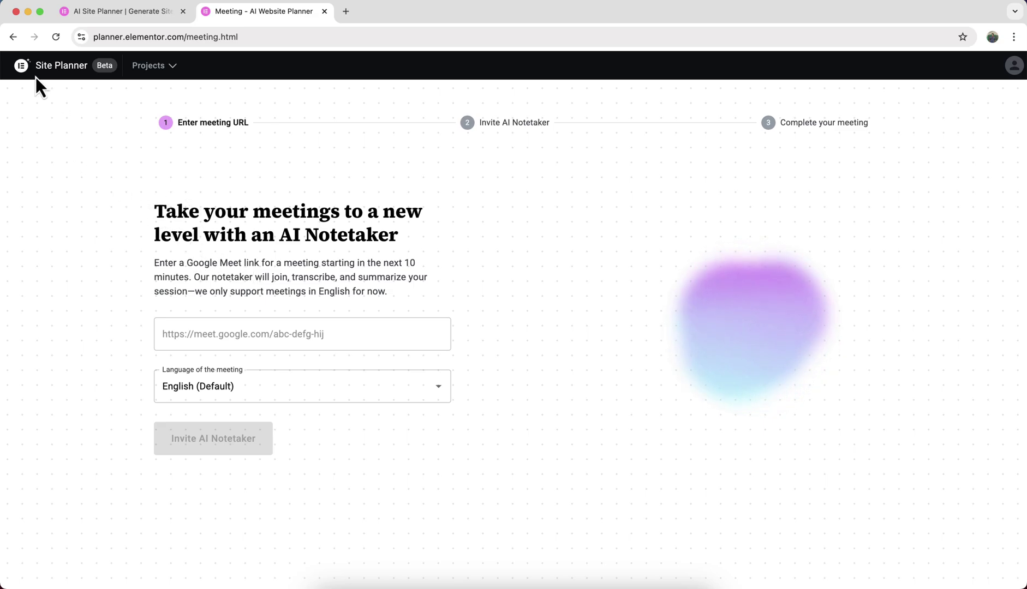
click(13, 40)
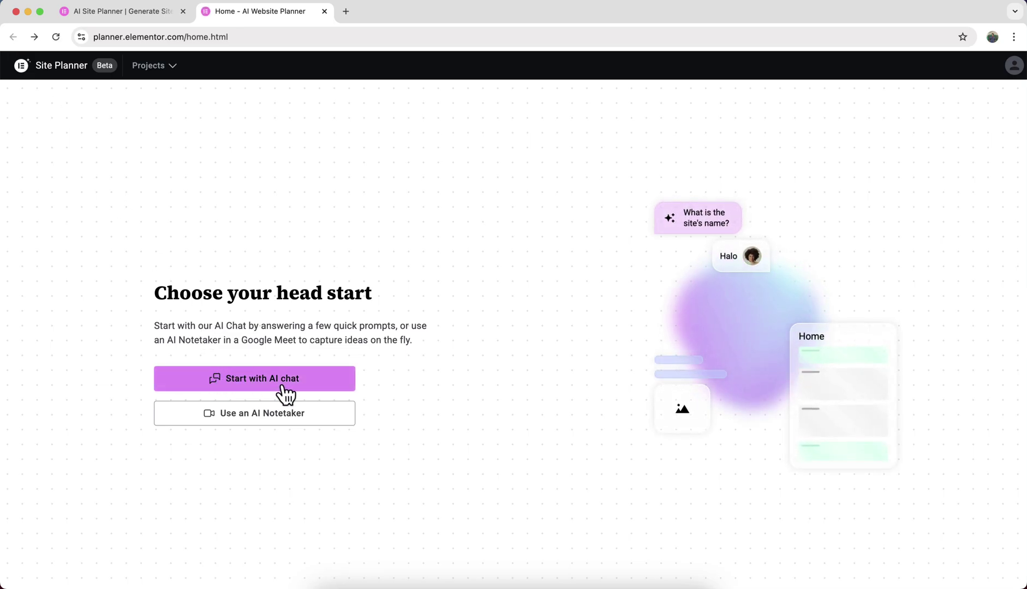
Start an AI chat brief and answer the first question with the site name Web Maker
click(244, 387)
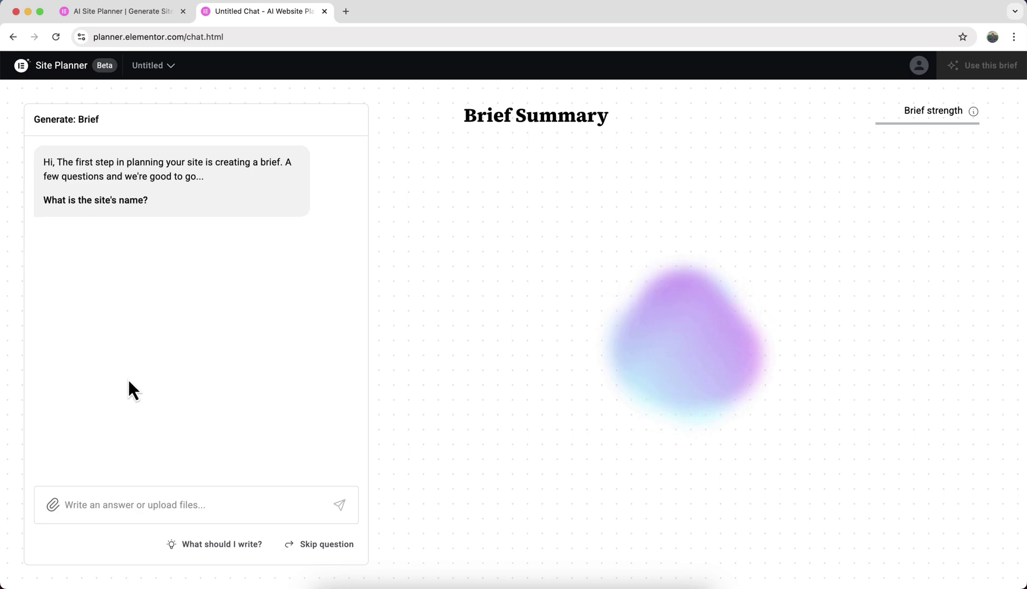
click(123, 514)
text(Web Mar)
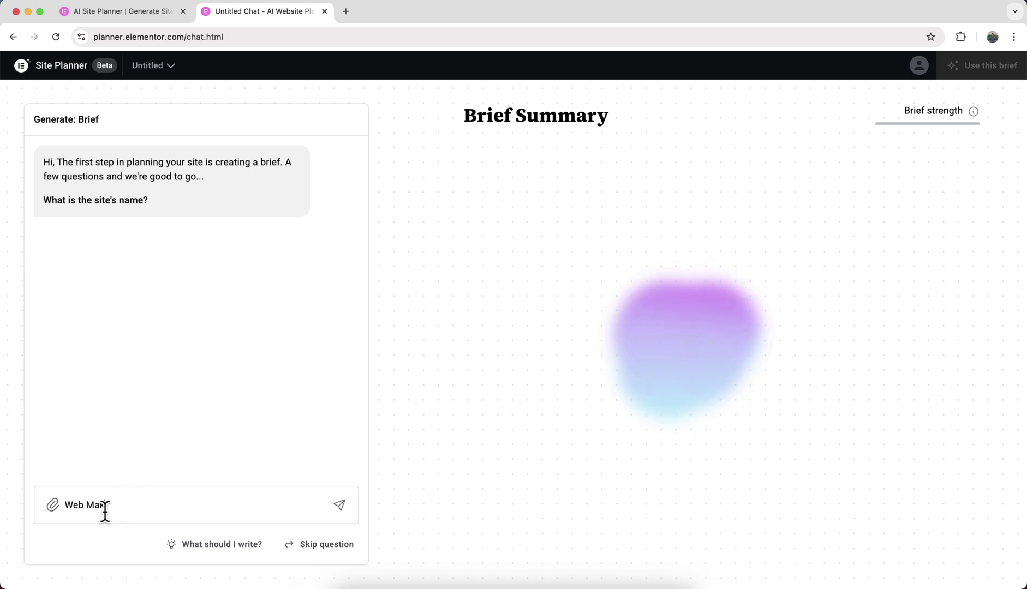
text(er)
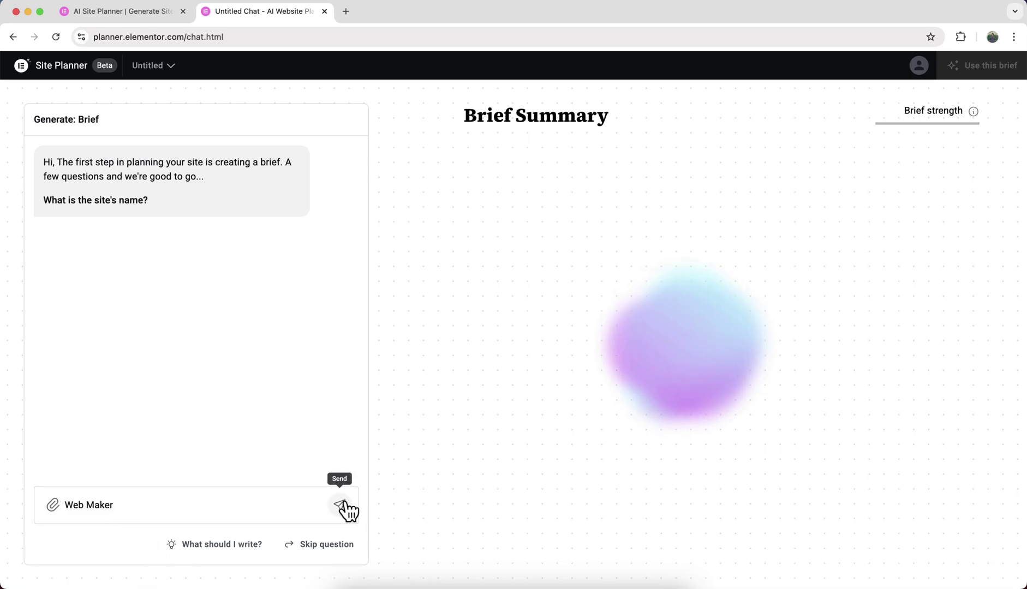
click(343, 505)
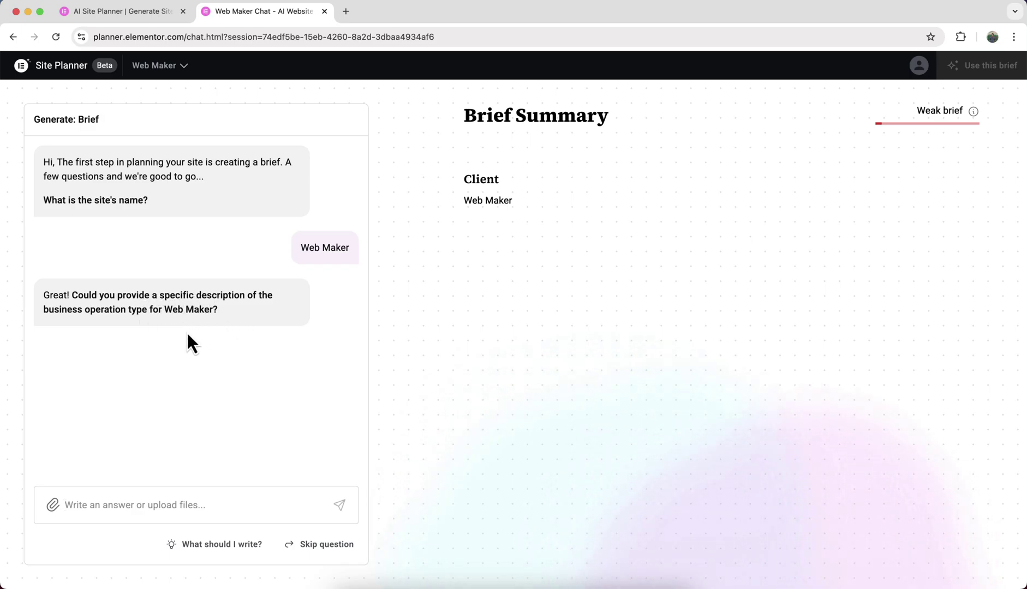
Answer Web Agency as business type, then list Web Design, Web Development, WordPress Website, Speed Optimization, Graphics Design, SEO Optimization
click(94, 506)
text(Web Agency)
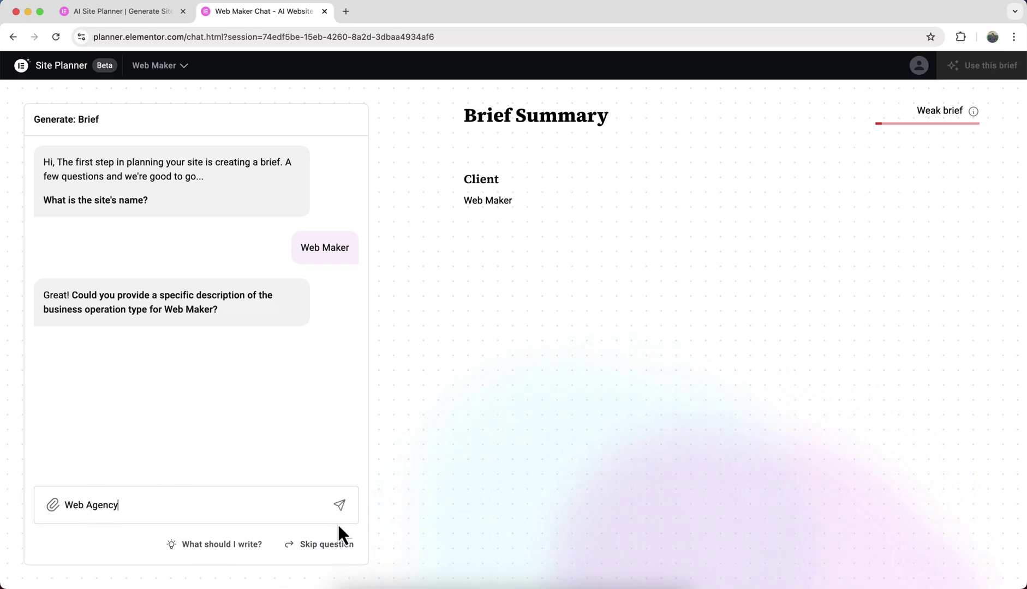
click(341, 504)
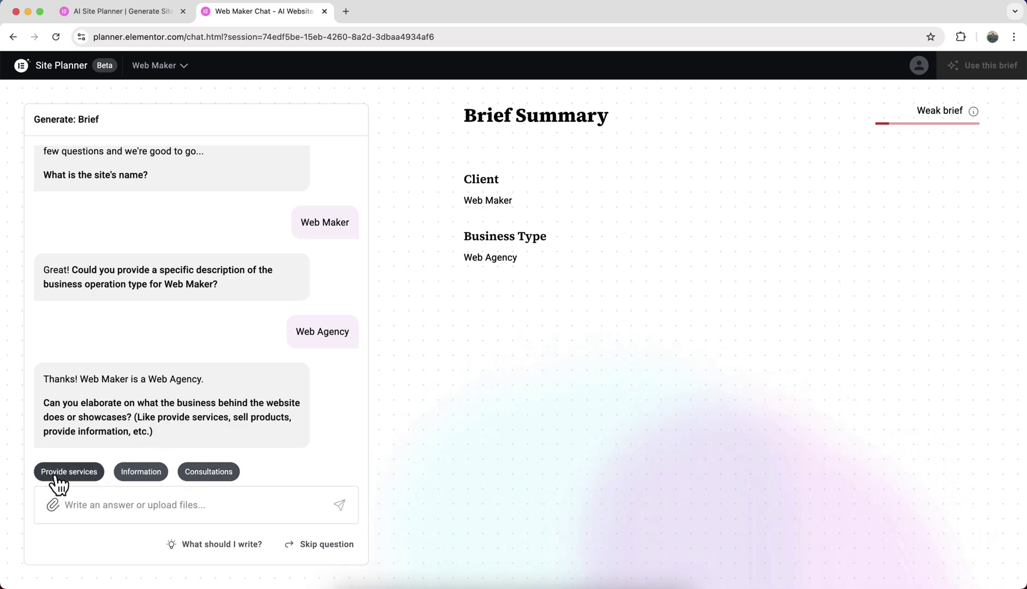
click(77, 482)
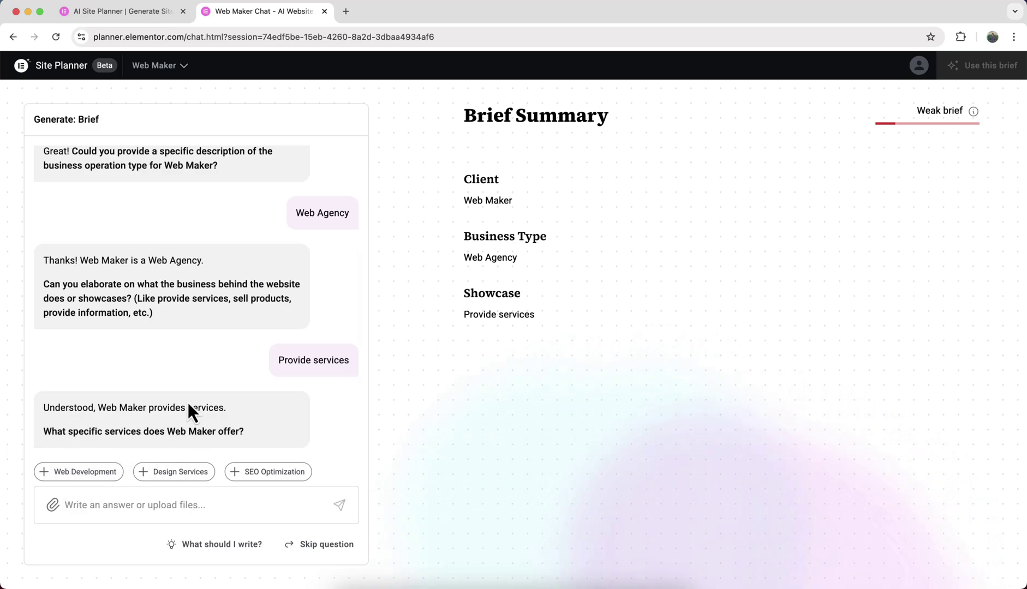
click(94, 475)
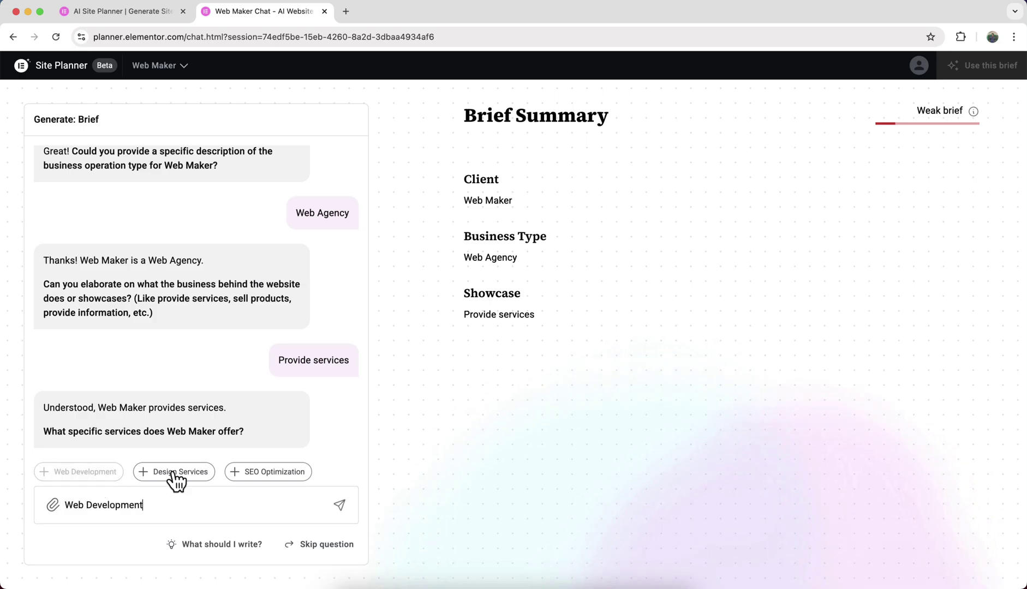
click(243, 475)
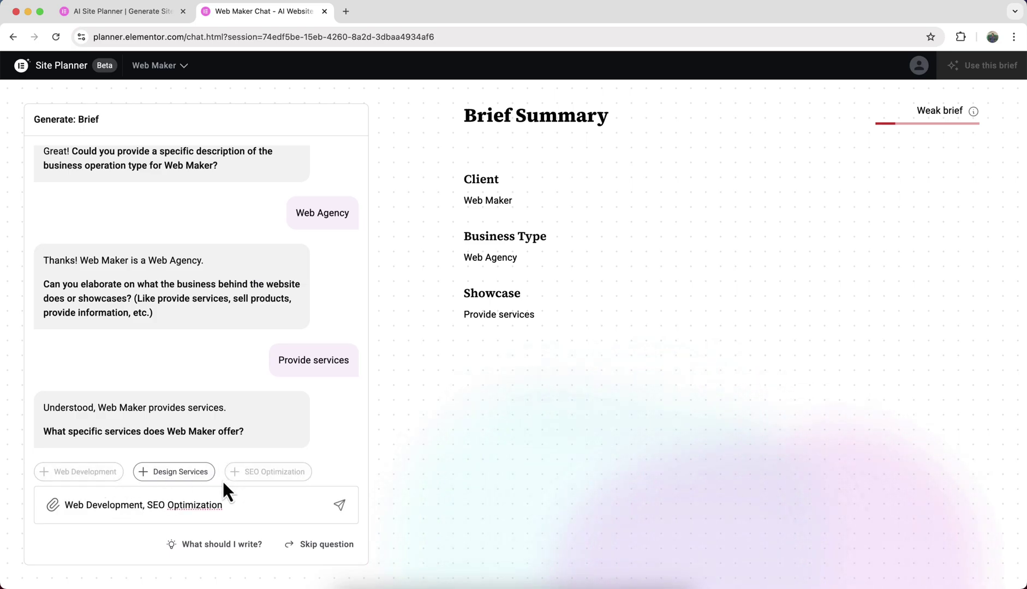
click(66, 505)
text(Web Desig)
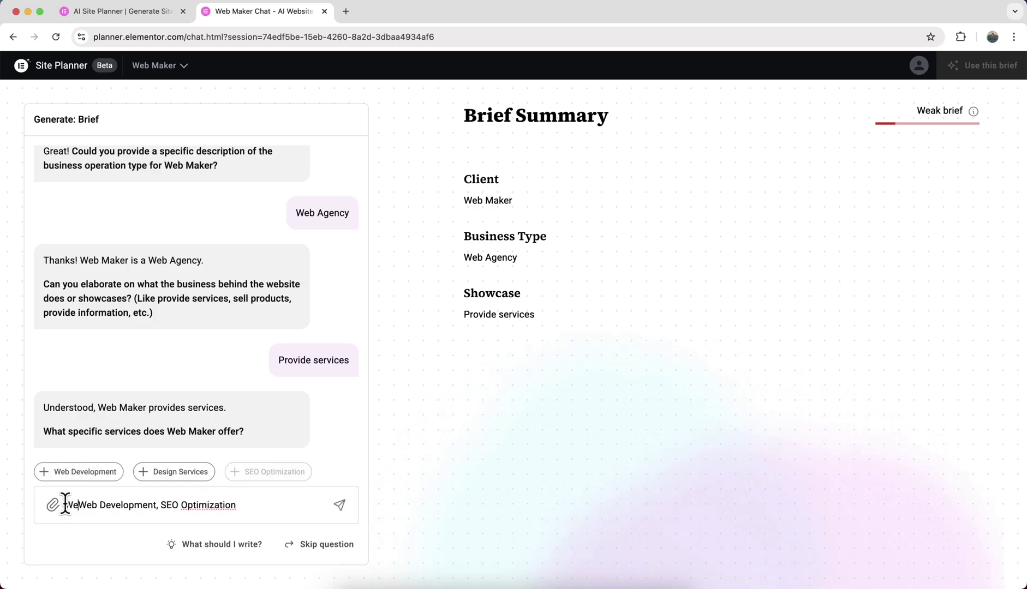
text(n,)
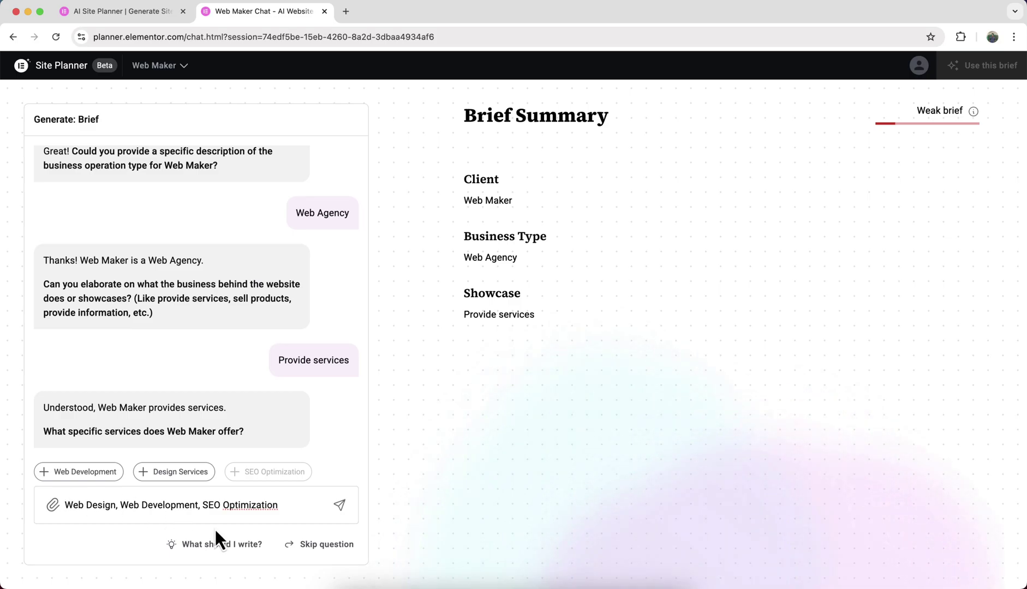
click(199, 505)
text(WordPress Website)
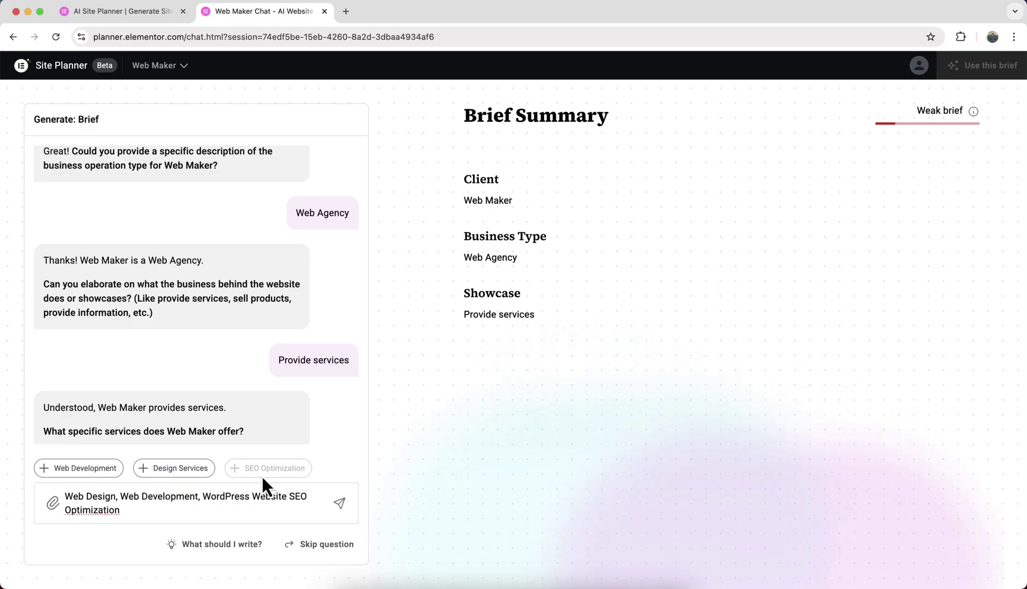
text(, )
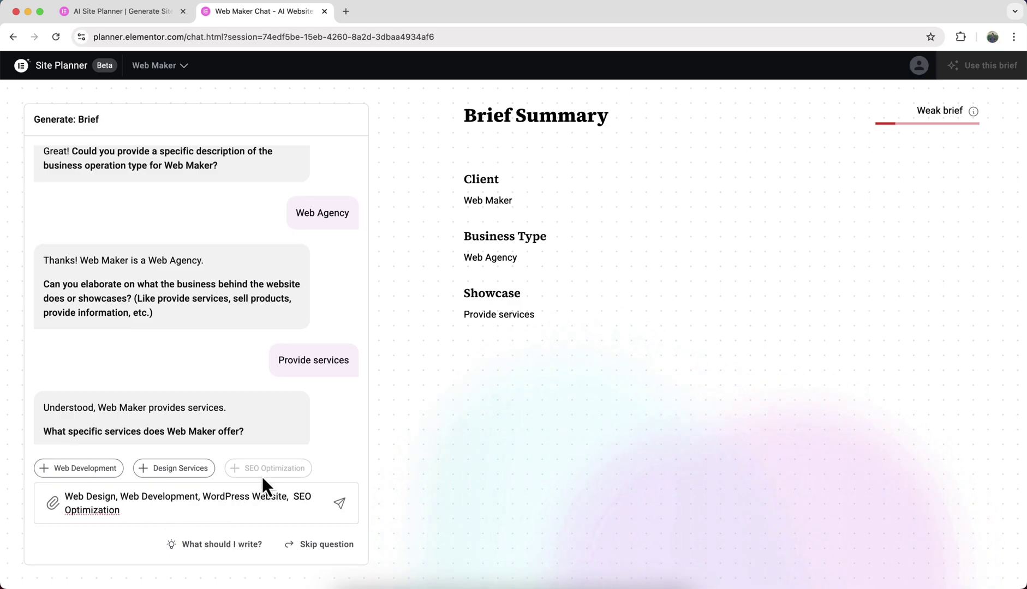
text(Speed Optimization, Graphics Design,)
click(338, 504)
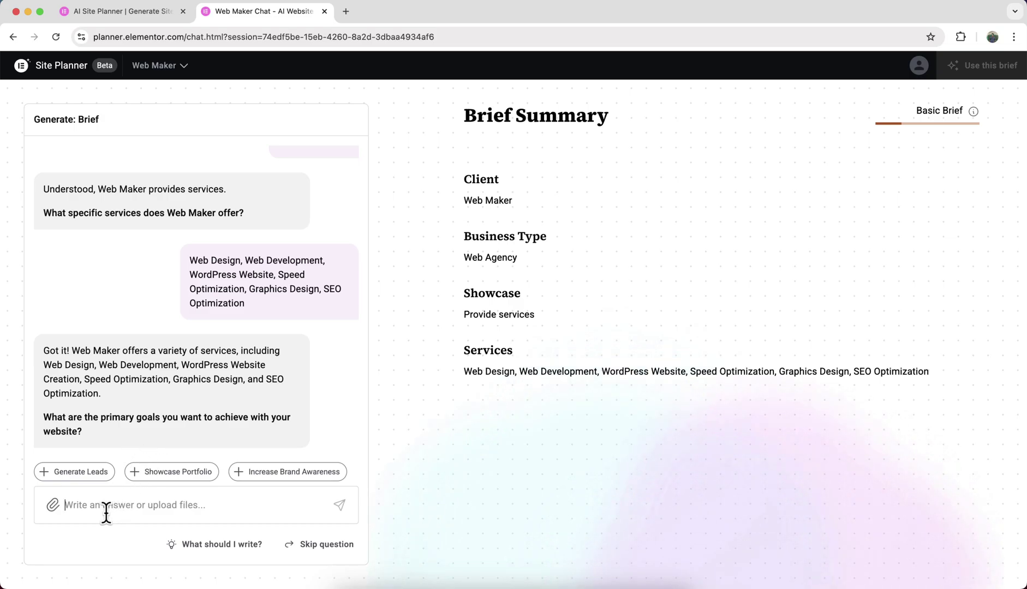
text(Get Regular Cl)
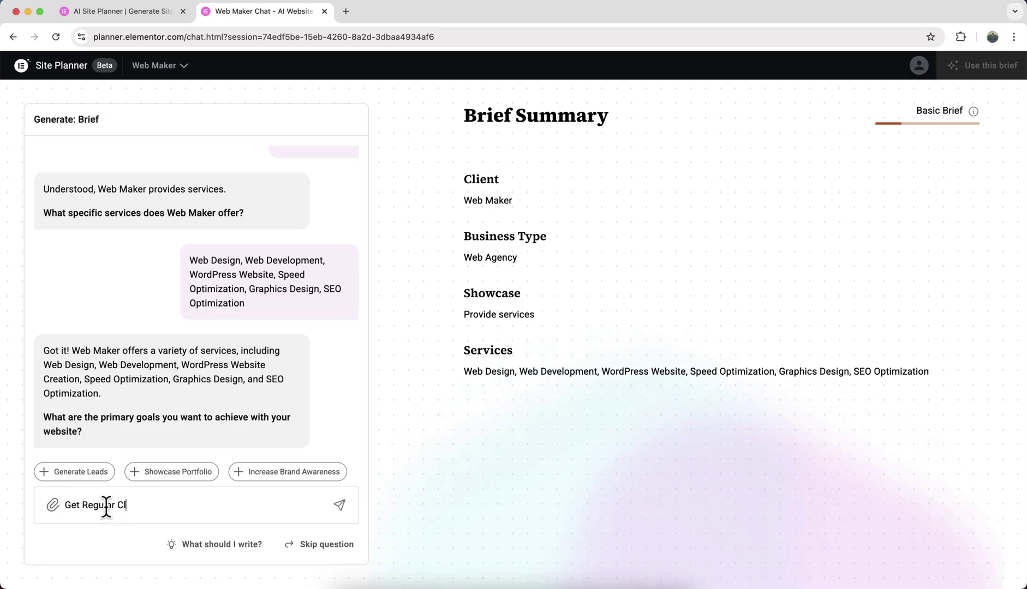
text(ients)
Submit goals Get Regular Clients and Expand Brand Awareness, and choose English as site language
click(339, 505)
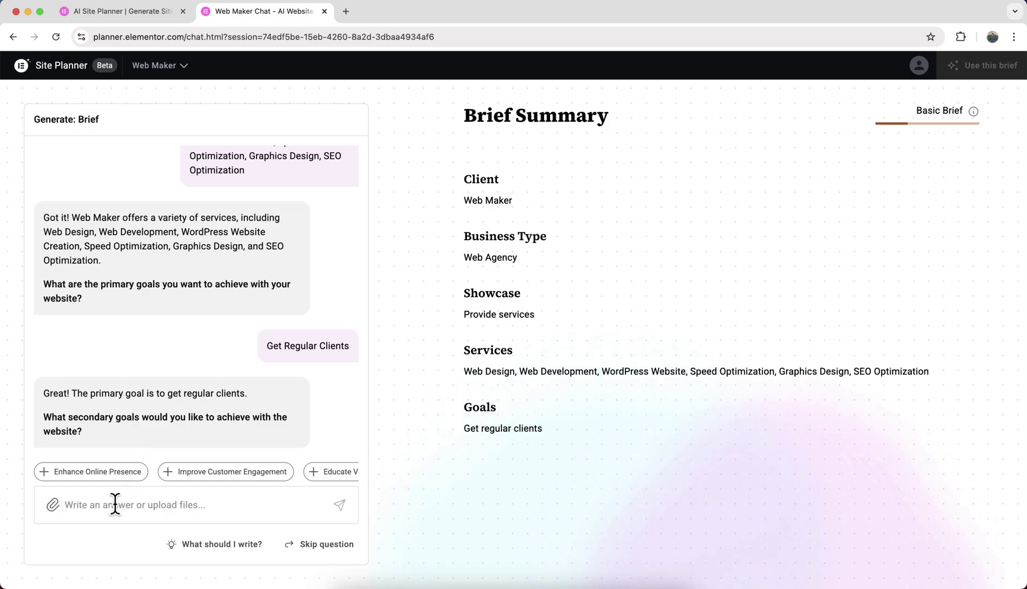
text(Expand Brand Awareness)
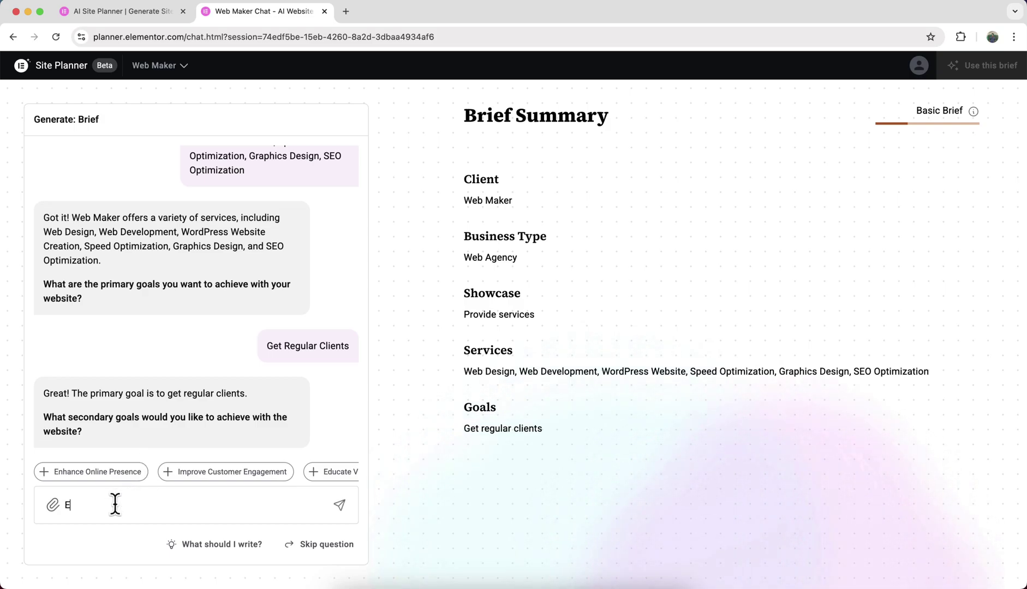
click(340, 506)
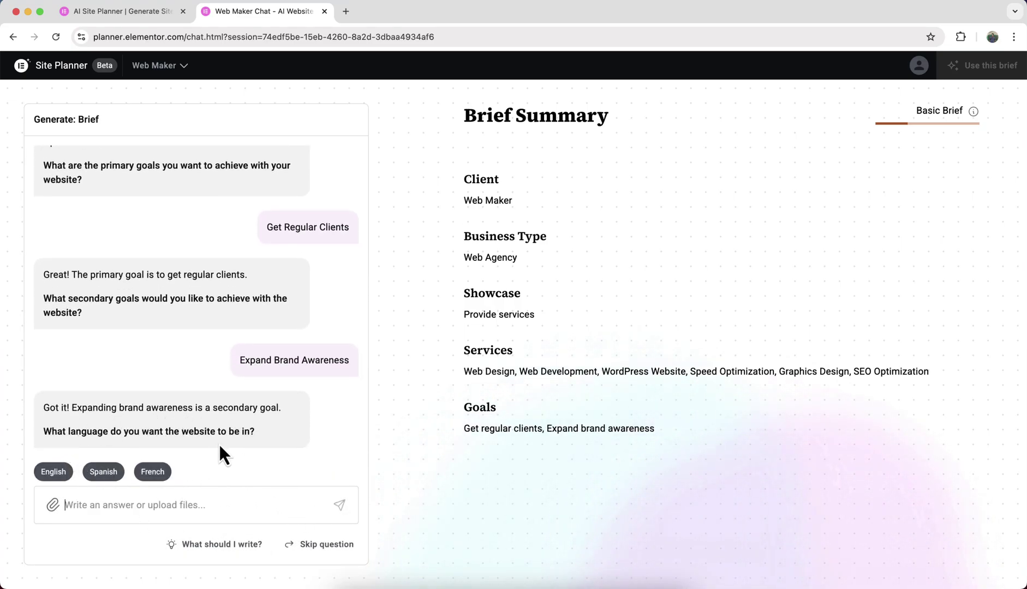
click(56, 472)
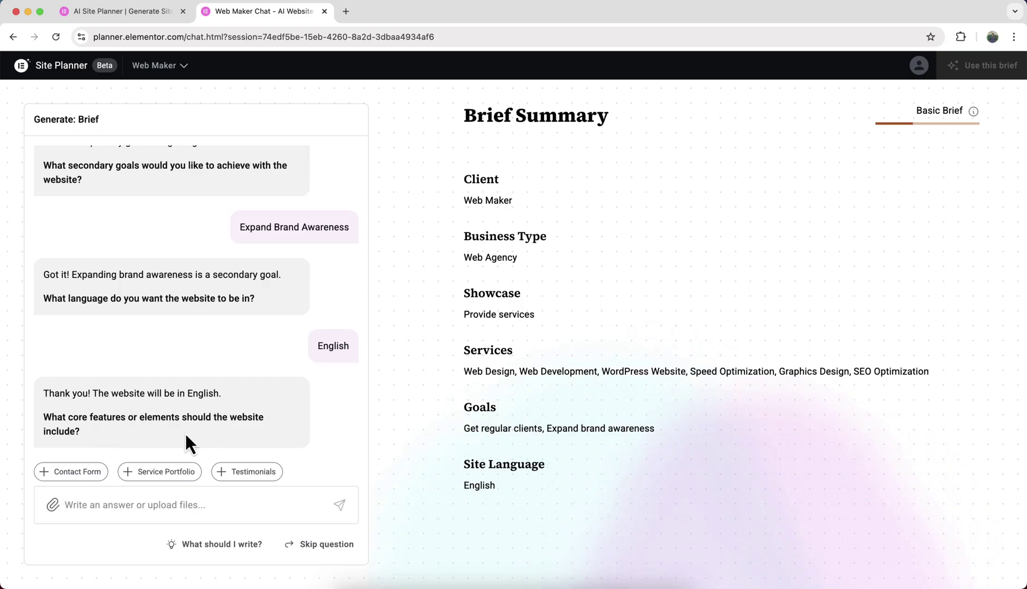
Send core features Service Portfolio, Portfolio Showcase, Testimonials, Publish Articles and Contact Form
click(164, 475)
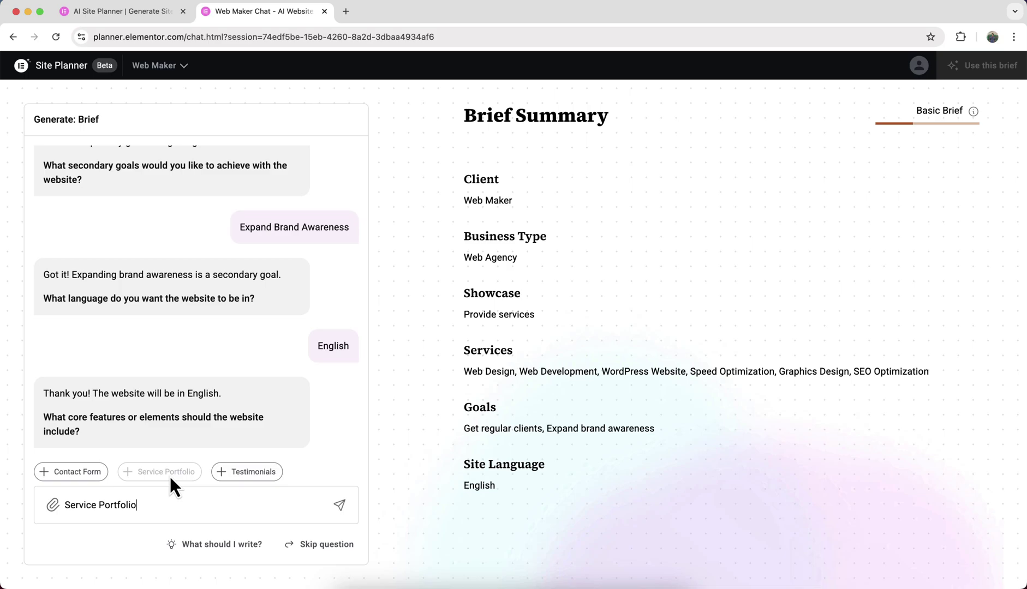
click(231, 475)
click(81, 478)
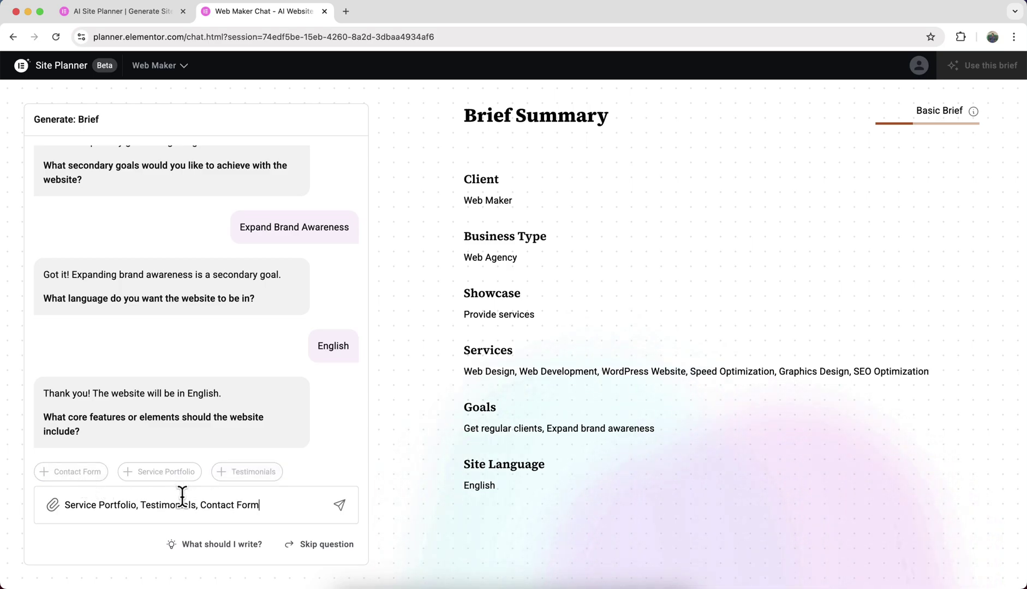
key(alt+Left)
key(alt+Left)
key(alt+Left)
text(Por)
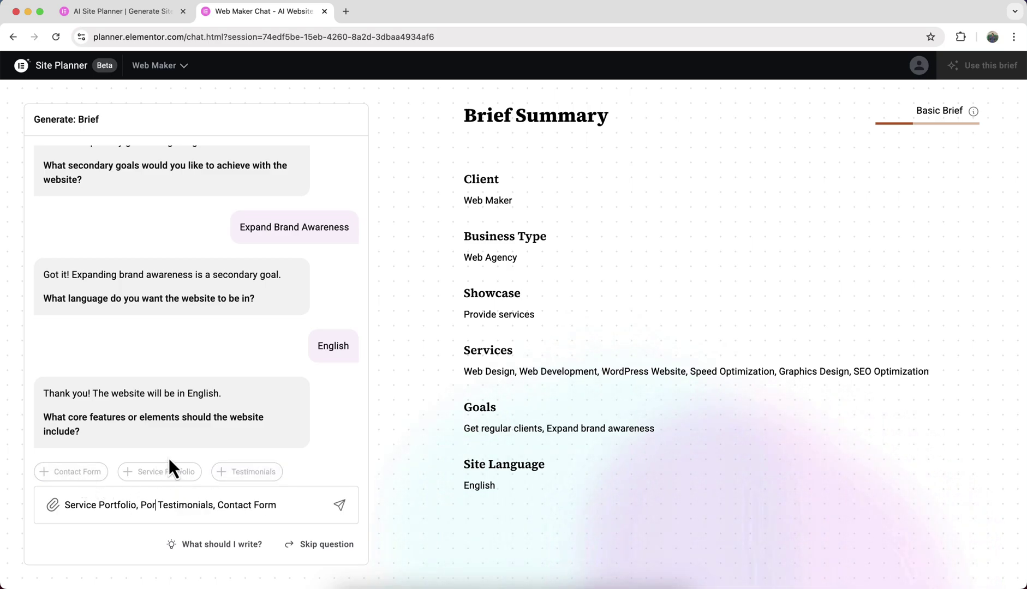
text(tfolio Showc)
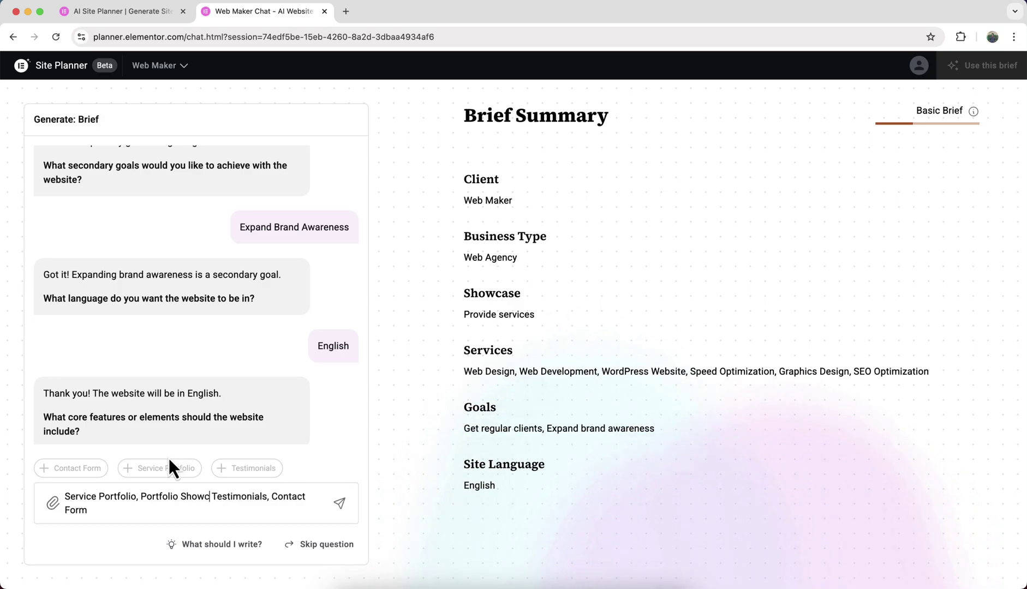
text(ase, Testimonials, )
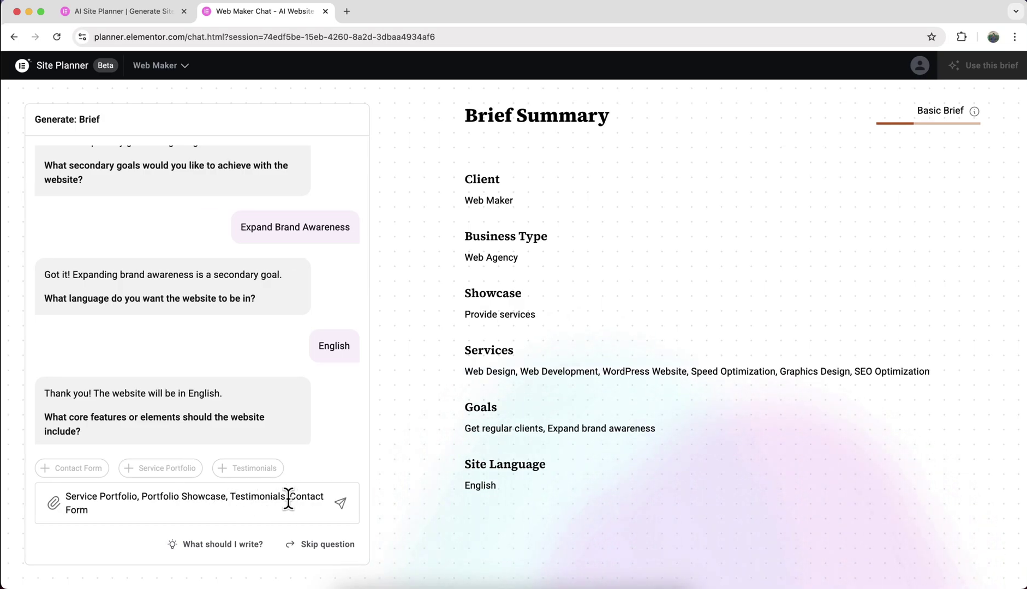
text(Publish Articles,)
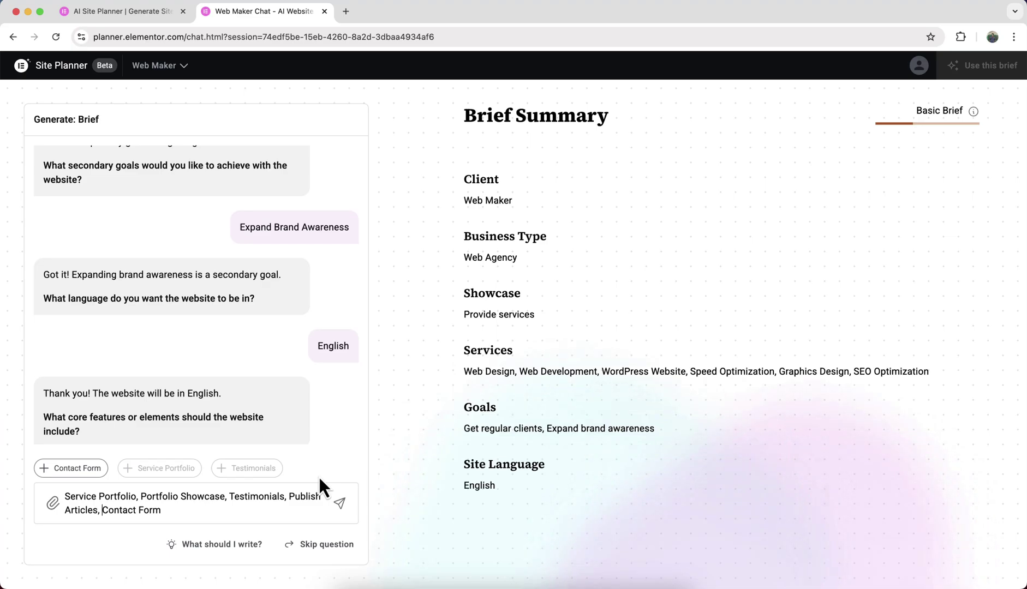
click(340, 504)
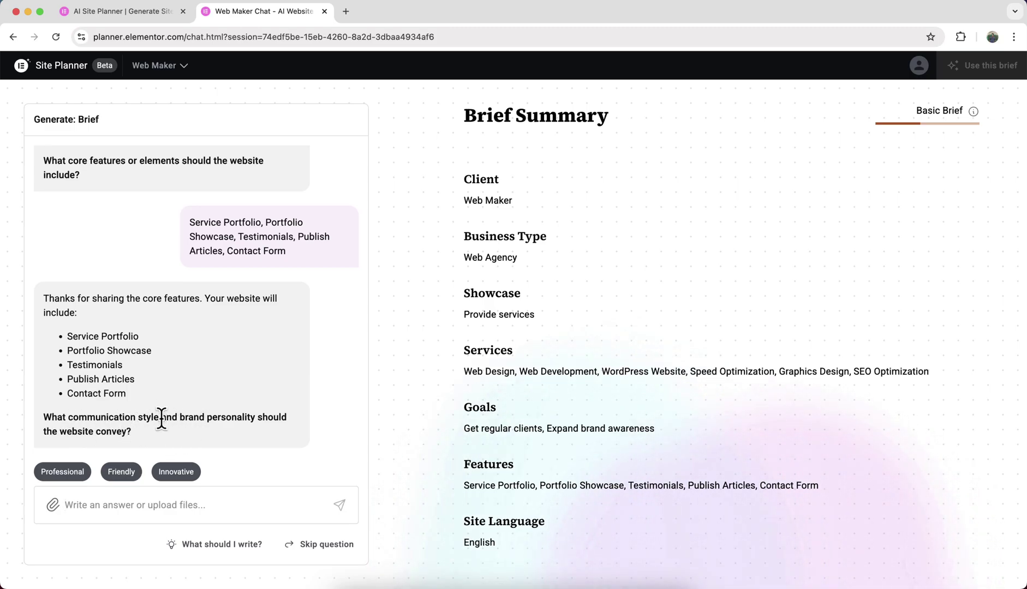
Pick a Friendly tone, list pages Home, About Us, Services, Portfolio, Blog, Contact, and confirm readiness to generate
click(128, 474)
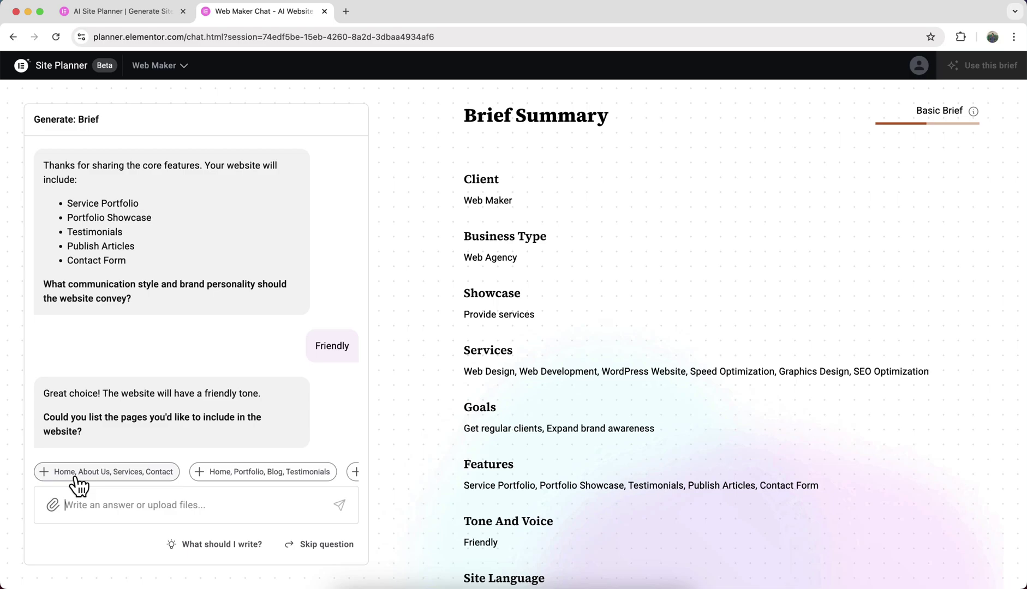
click(134, 478)
click(180, 505)
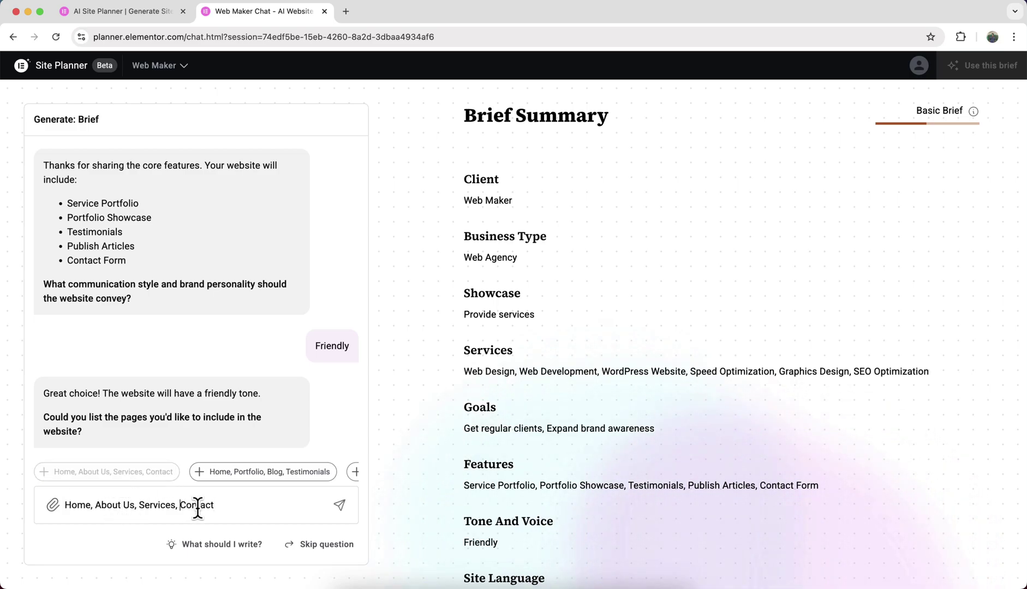
text(Portfolio)
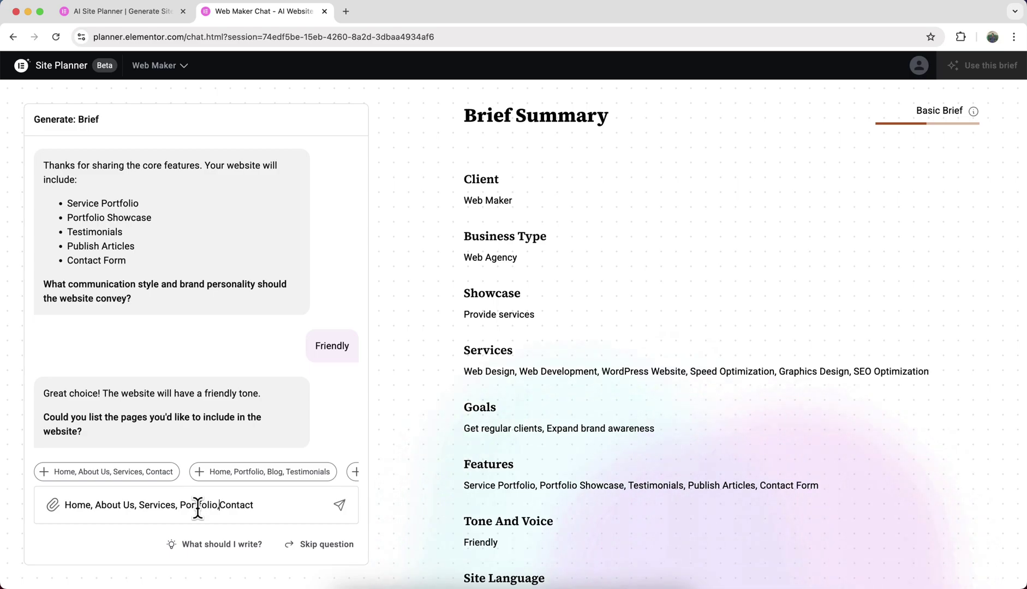
text(, Blog,)
click(340, 505)
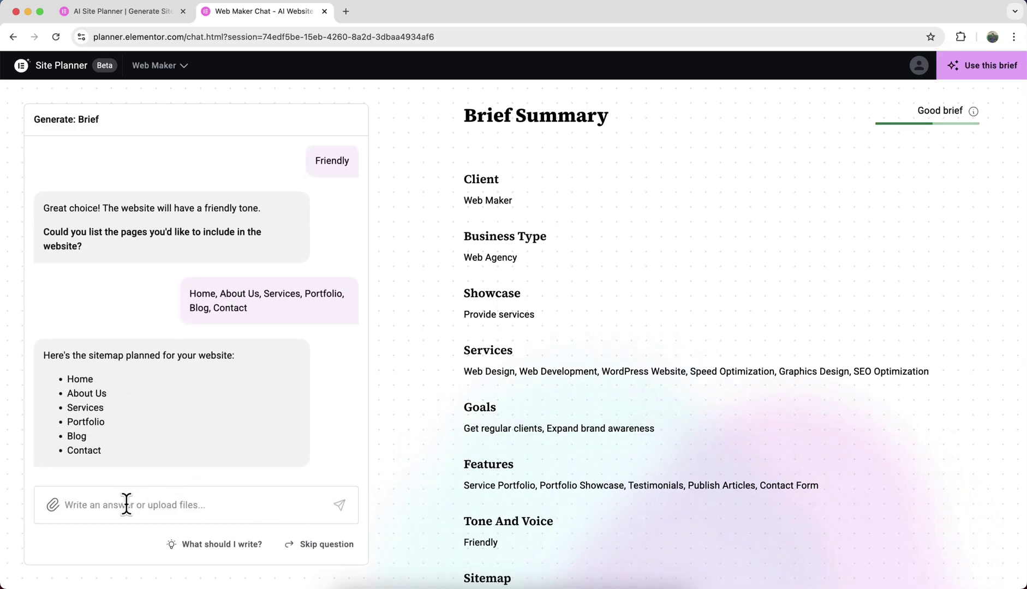
text(Yes)
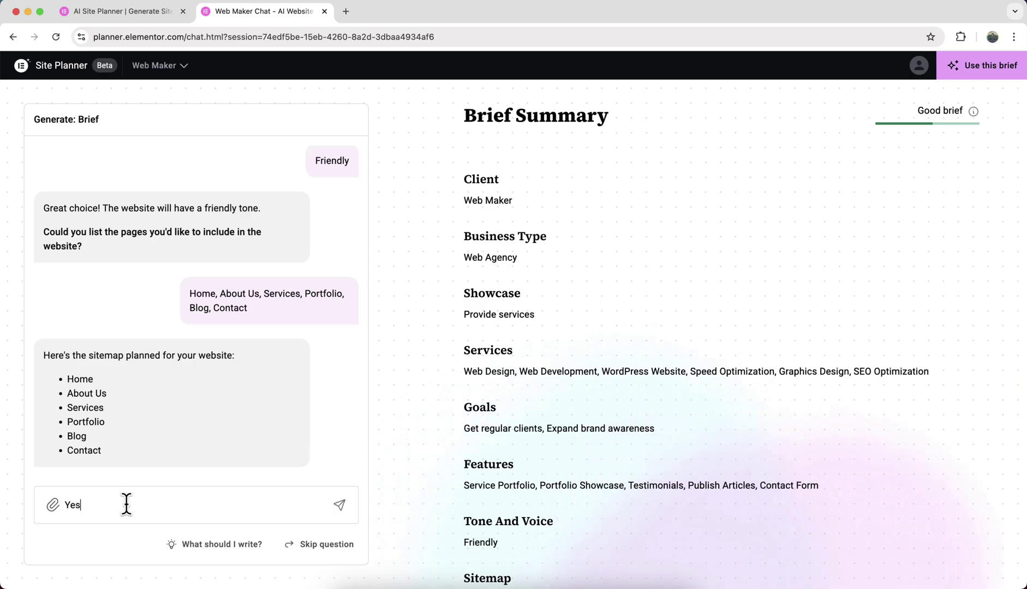
key(Return)
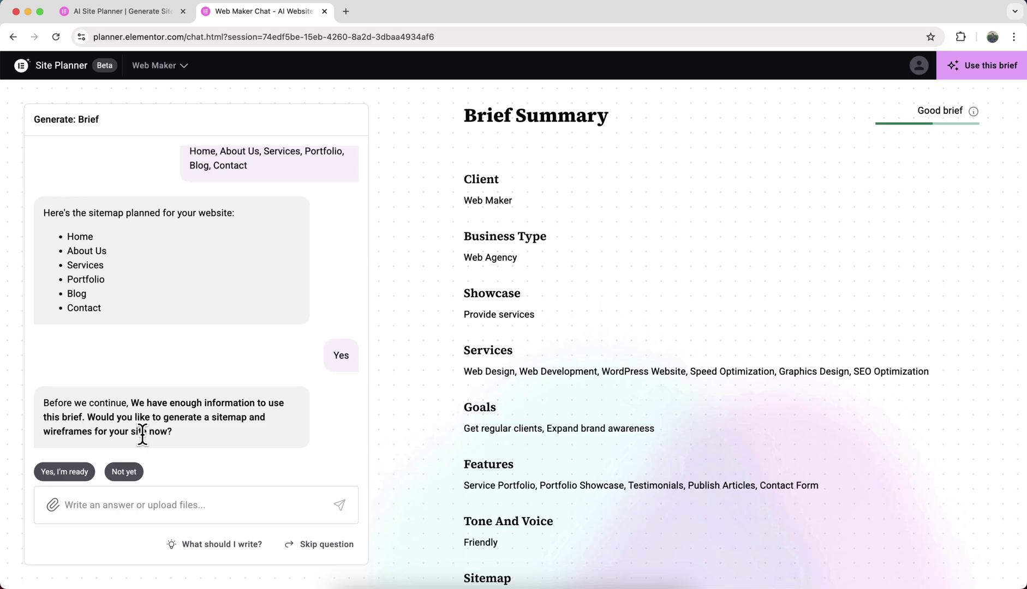
click(80, 474)
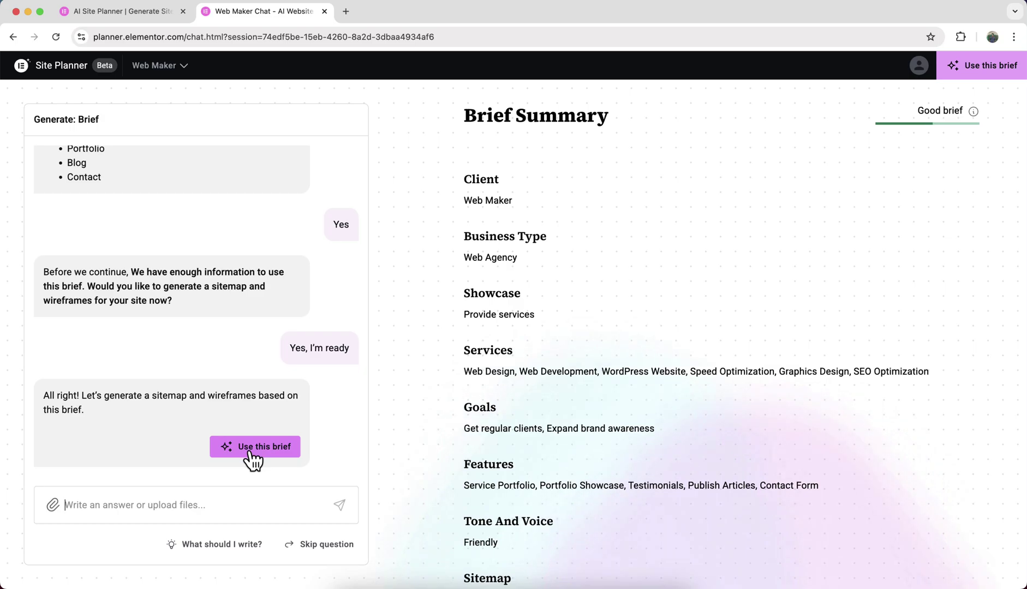
Generate the sitemap from the brief and regenerate the Services page's Web Design section
click(277, 452)
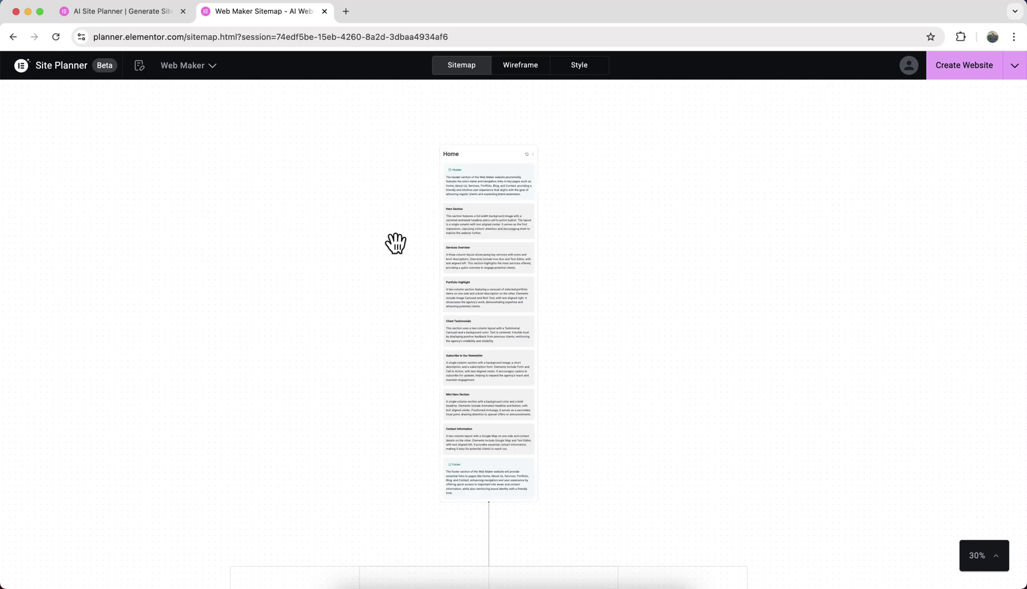
scroll(395, 243, down, 5)
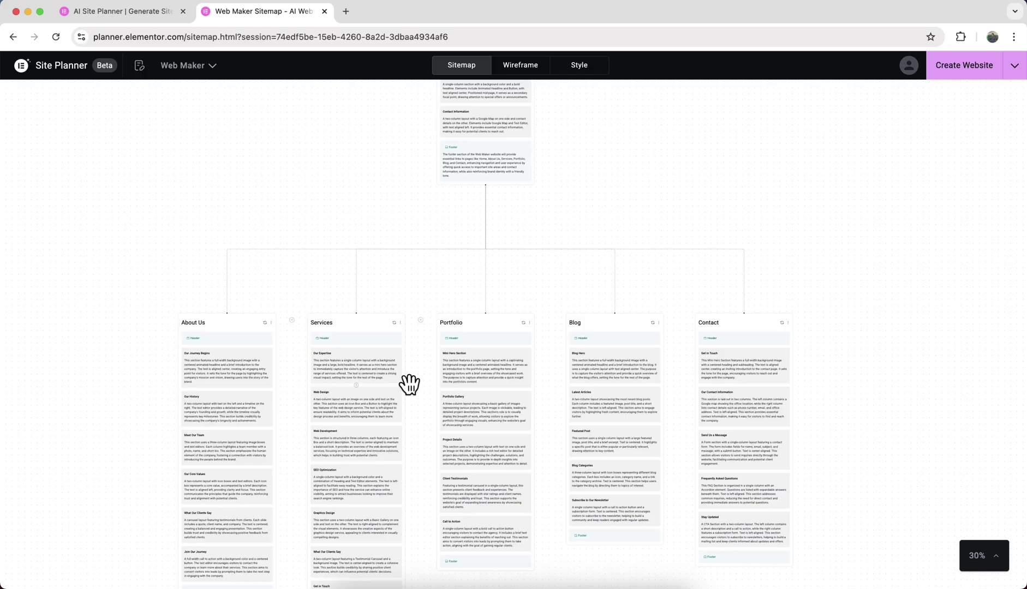
mouse_move(355, 405)
scroll(366, 394, up, 5)
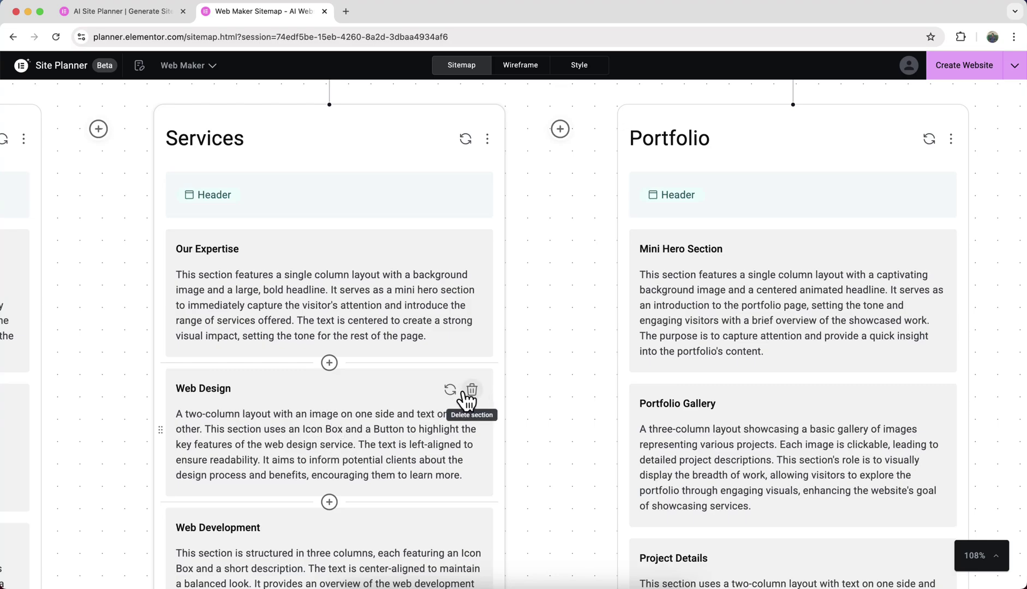
click(450, 391)
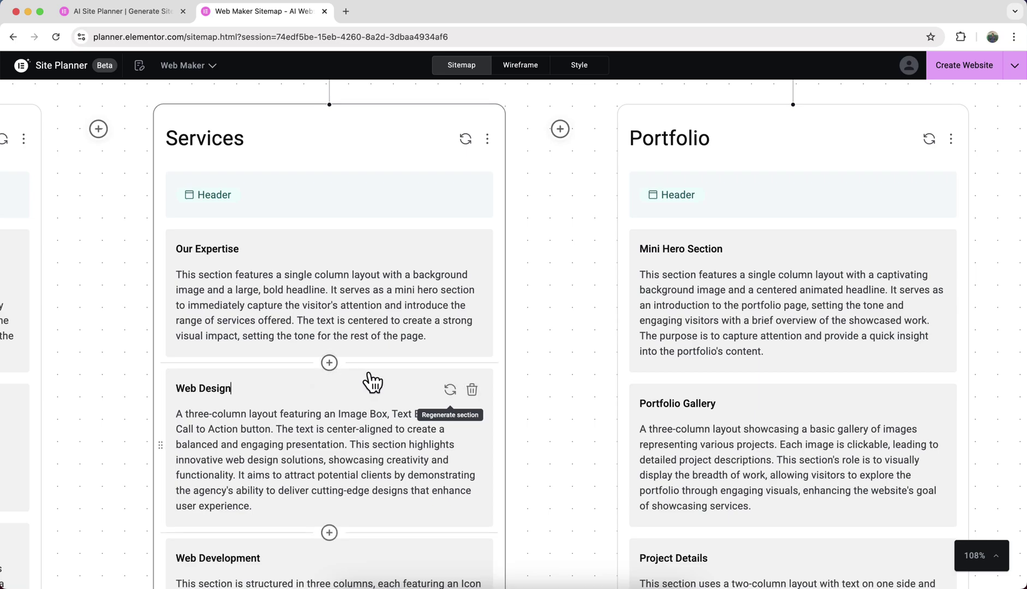
drag(372, 382, 354, 305)
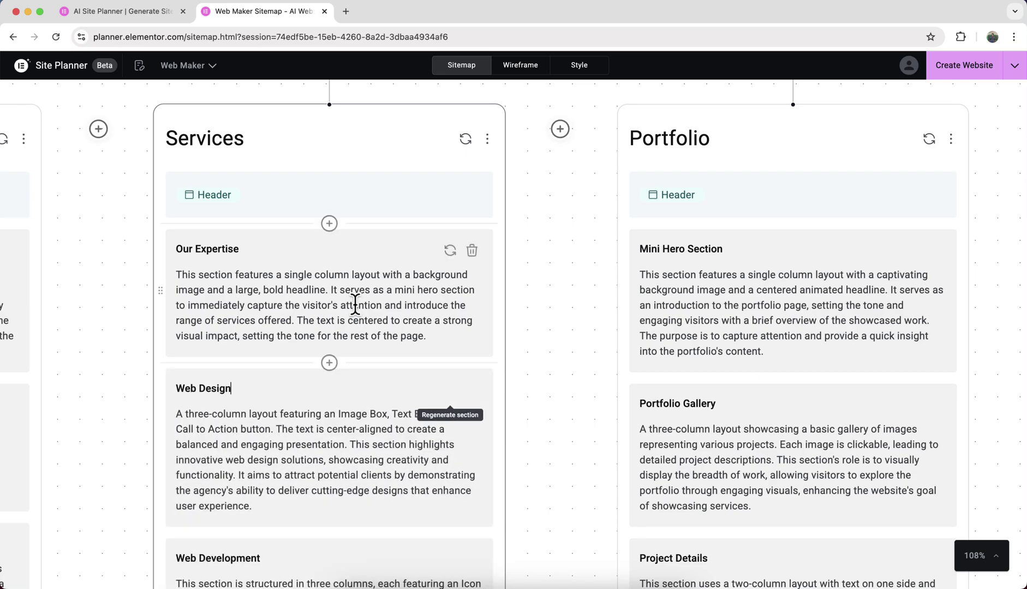
scroll(474, 302, down, 5)
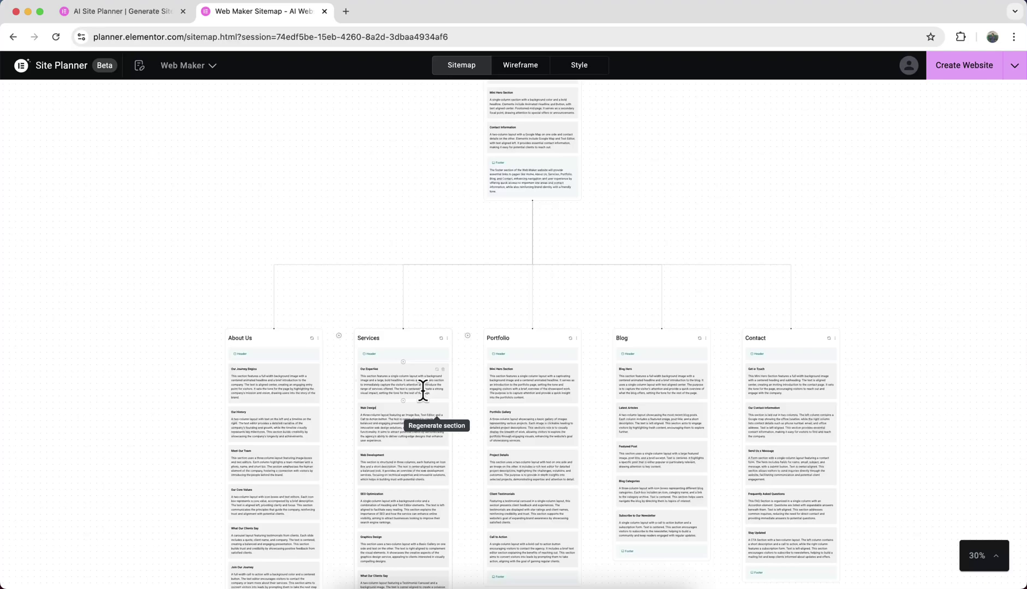
View the page wireframes at tablet, mobile and desktop widths, then expand the Create Website options
click(518, 72)
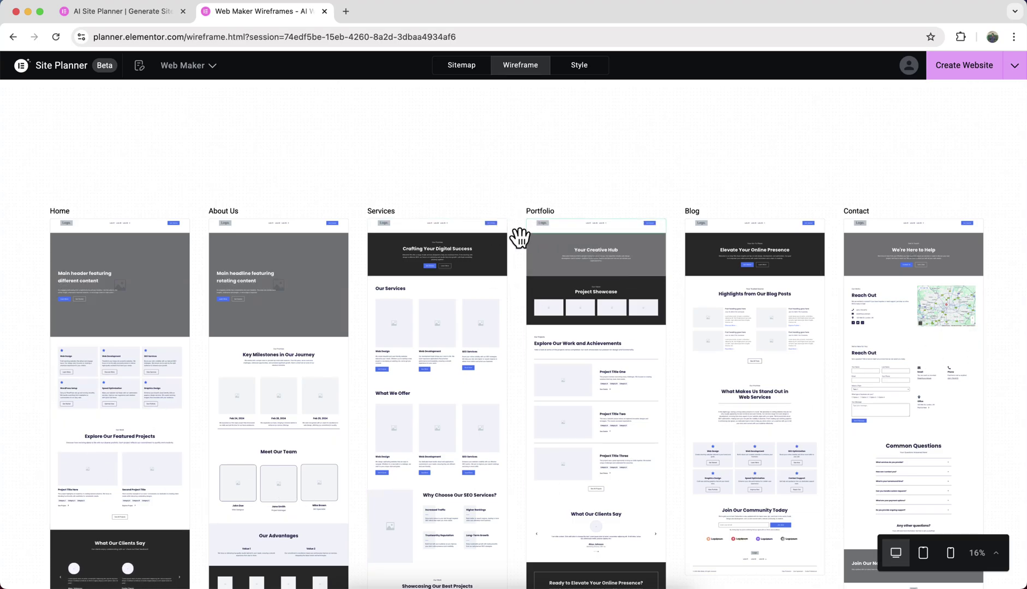
mouse_move(912, 384)
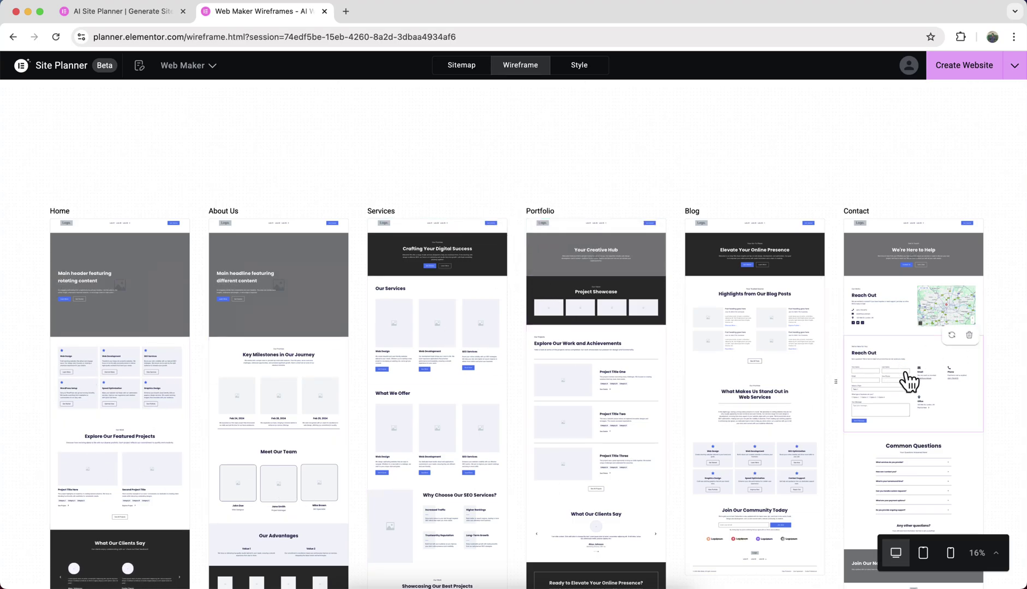
click(923, 554)
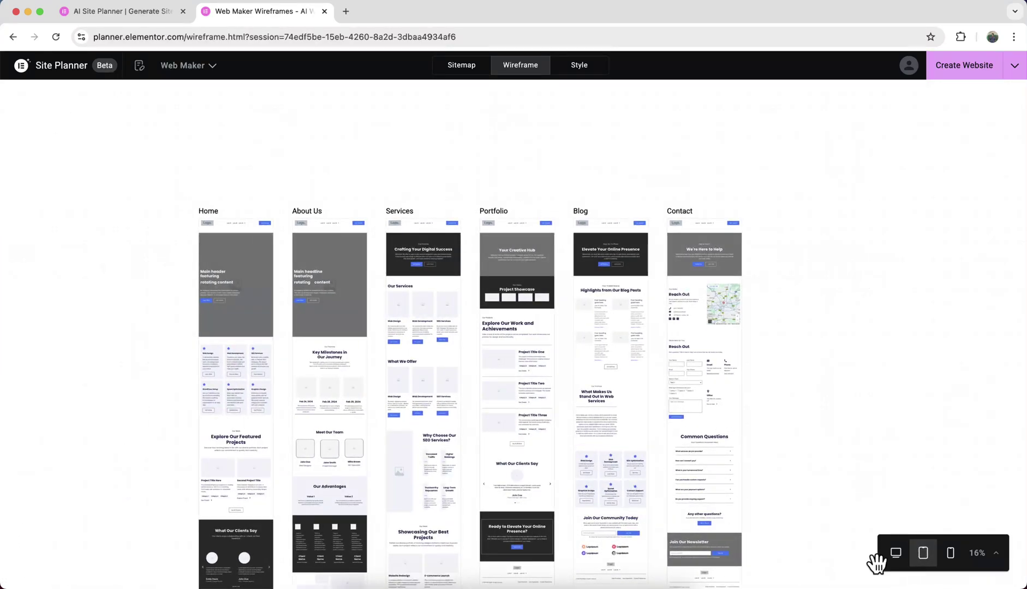
click(957, 564)
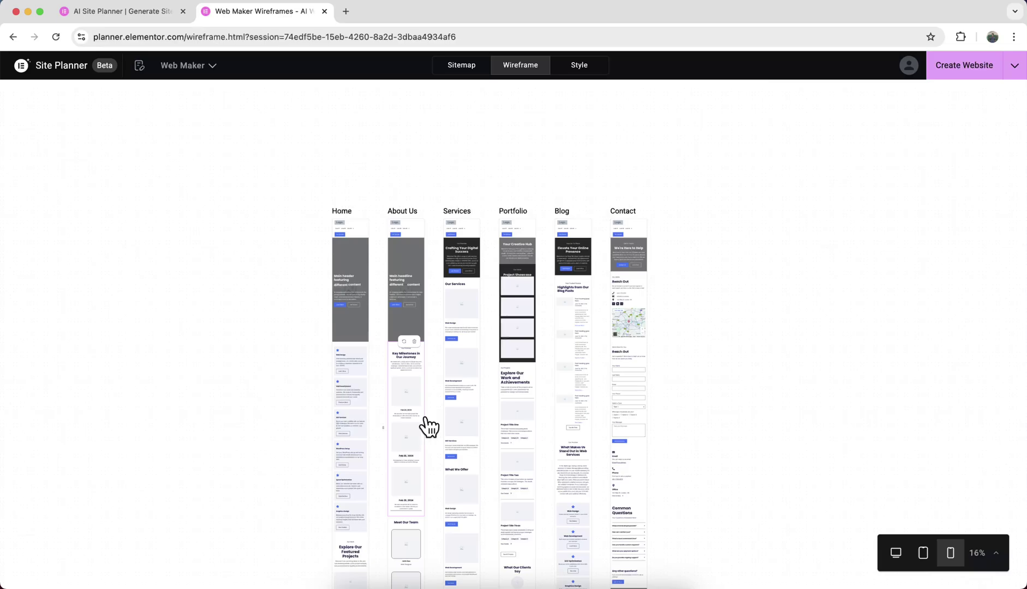
click(893, 555)
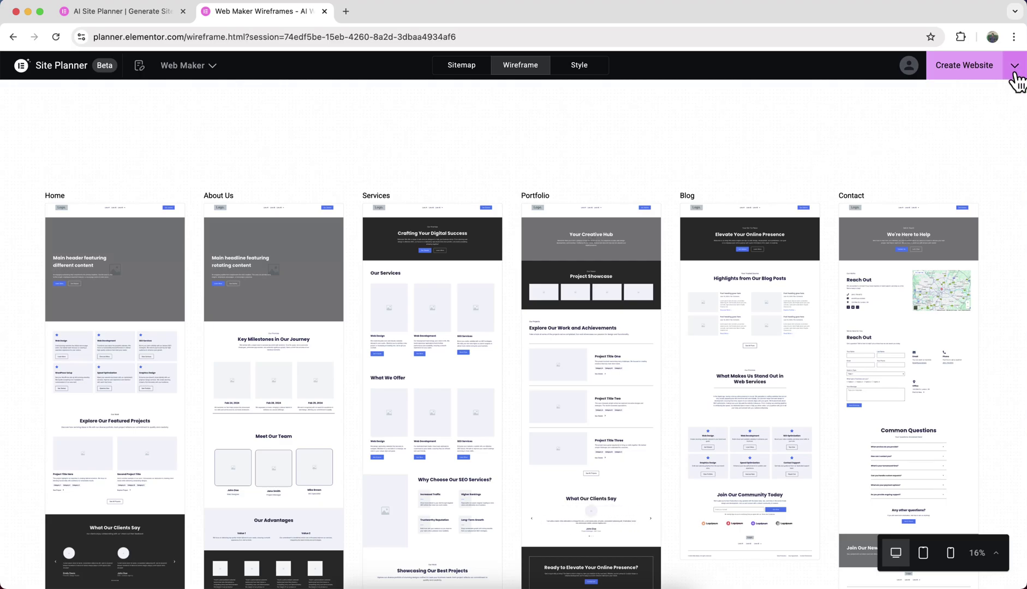
click(1015, 66)
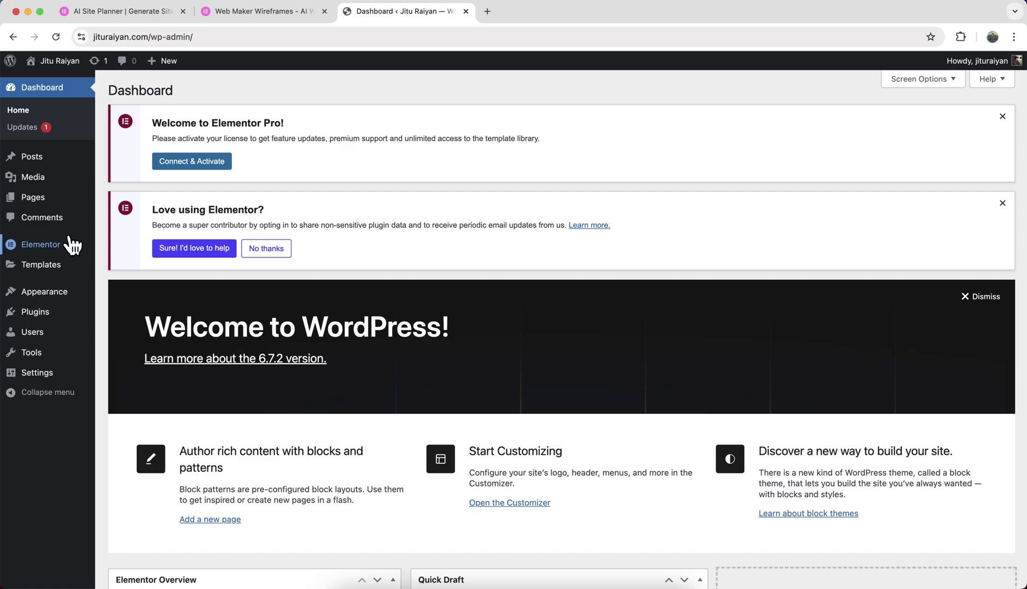
mouse_move(40, 245)
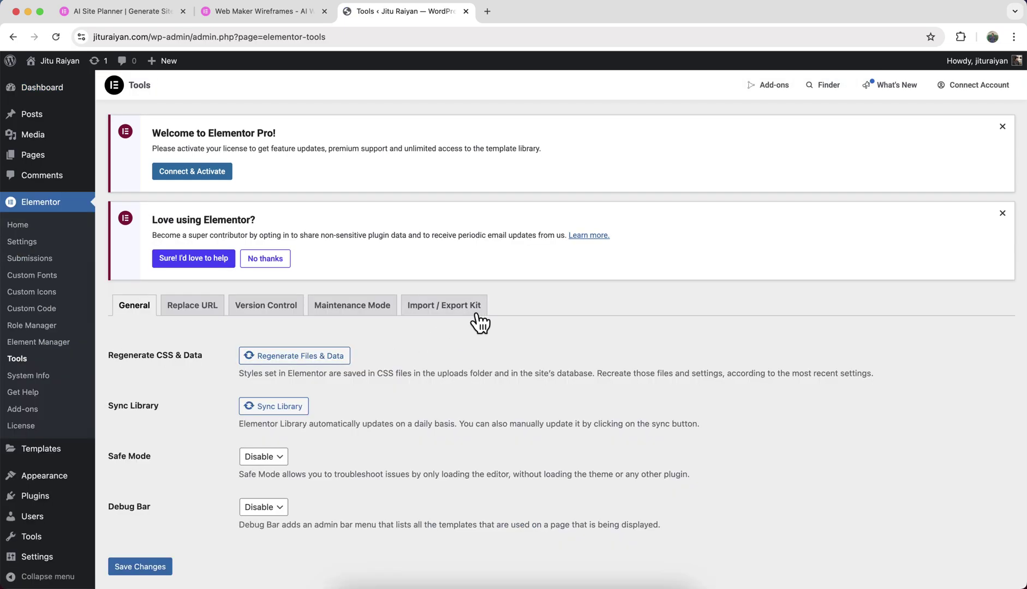
Check Elementor's Import / Export Kit tools and the Plugins list, then return to the Web Maker wireframes
click(474, 314)
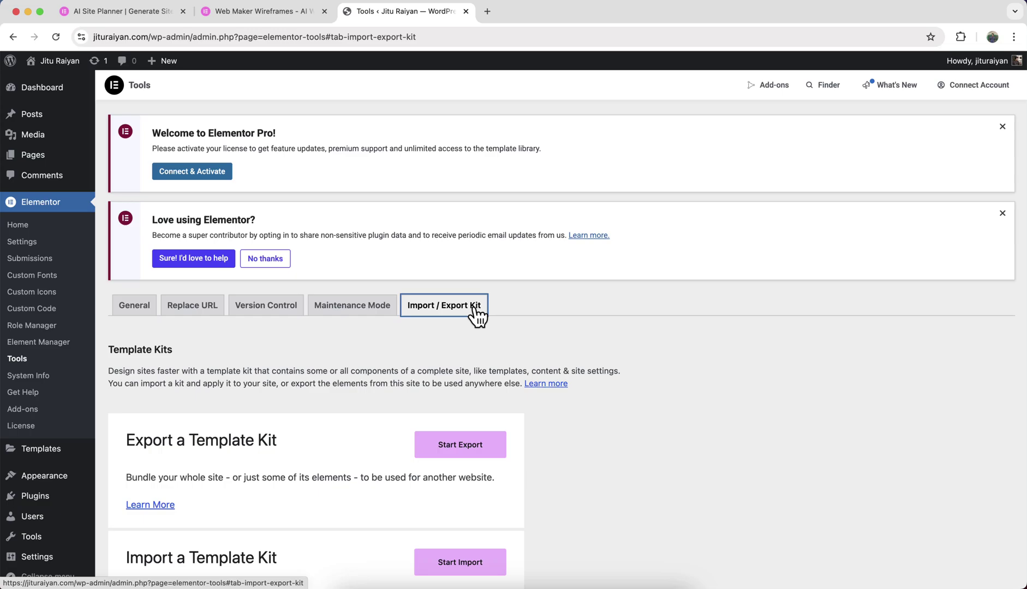
scroll(475, 313, down, 4)
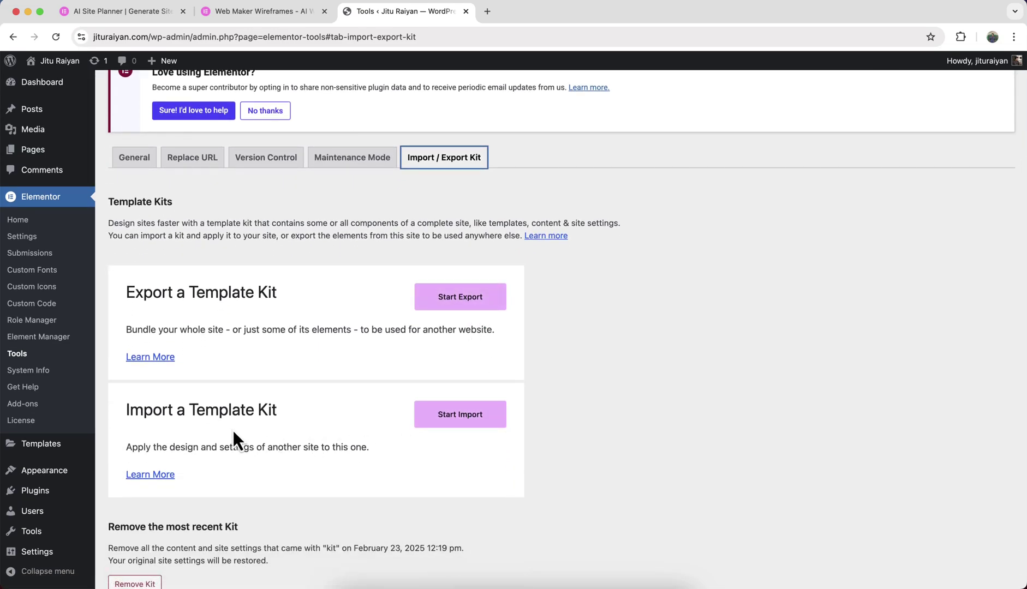
click(375, 412)
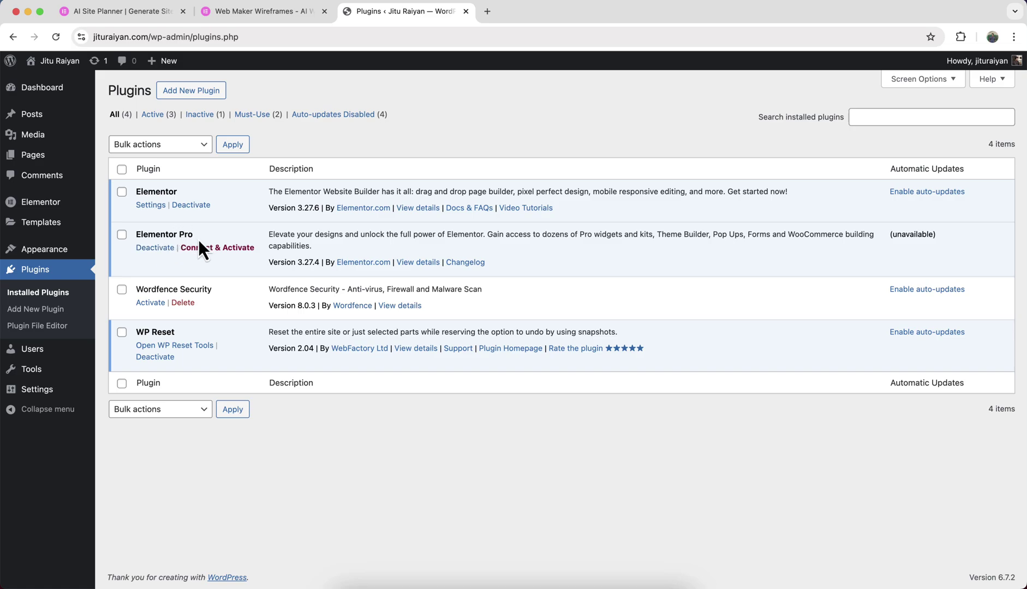
click(277, 14)
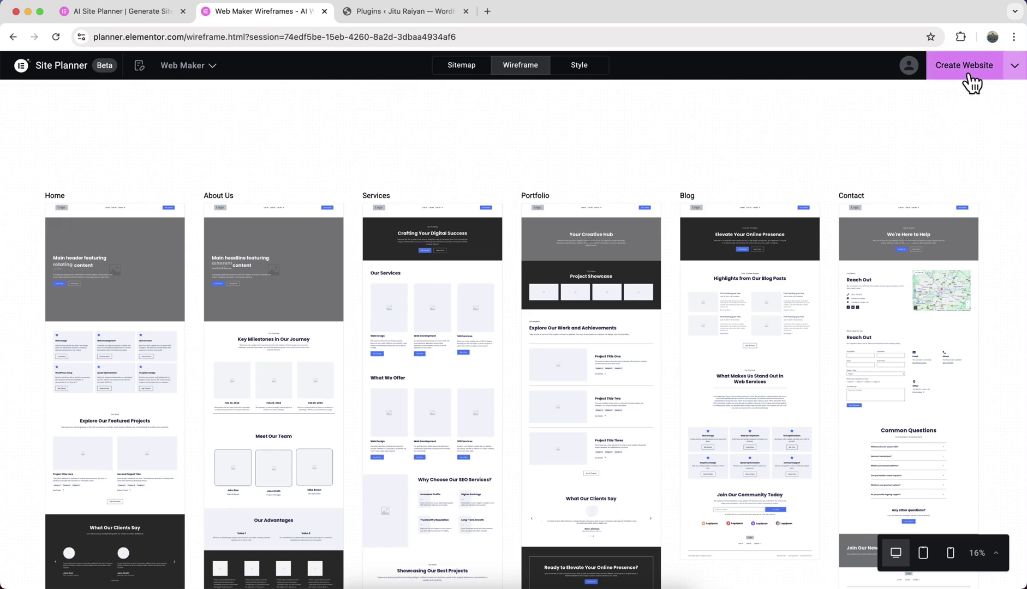
Create the Web Maker site on the free hosting trial and launch the generated live site
click(969, 73)
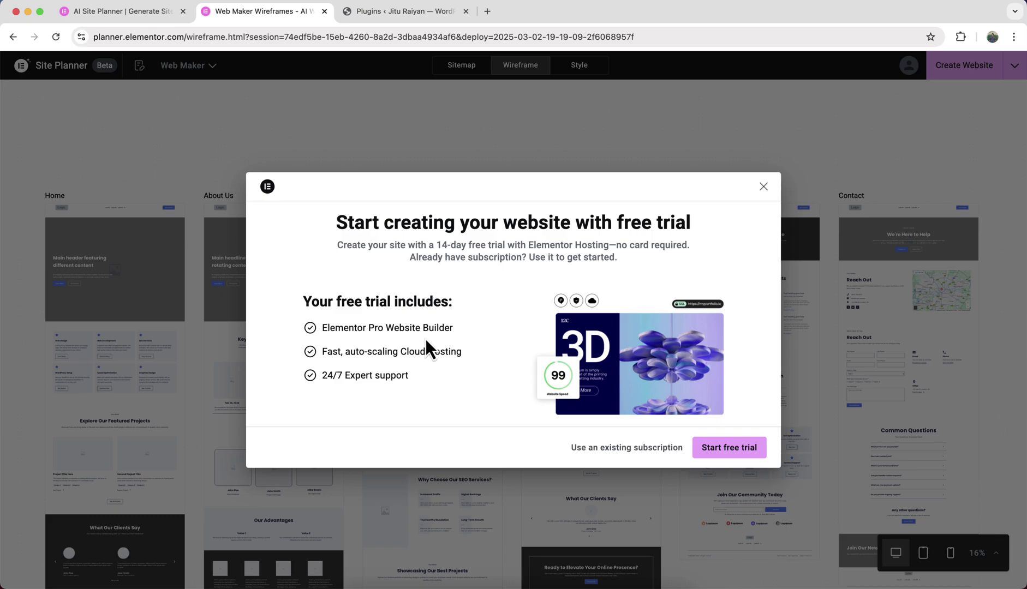
click(721, 454)
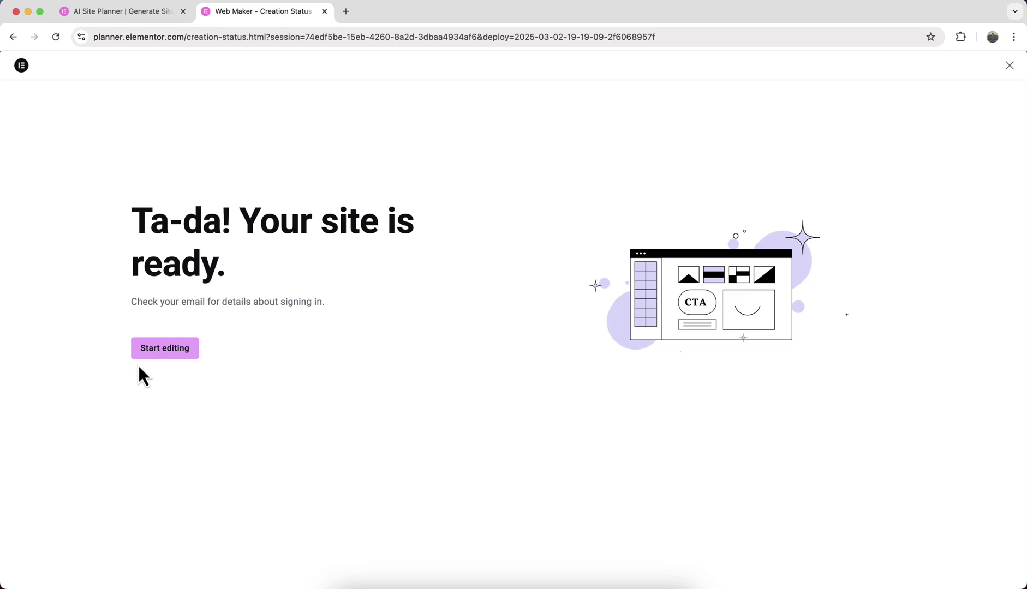
click(156, 353)
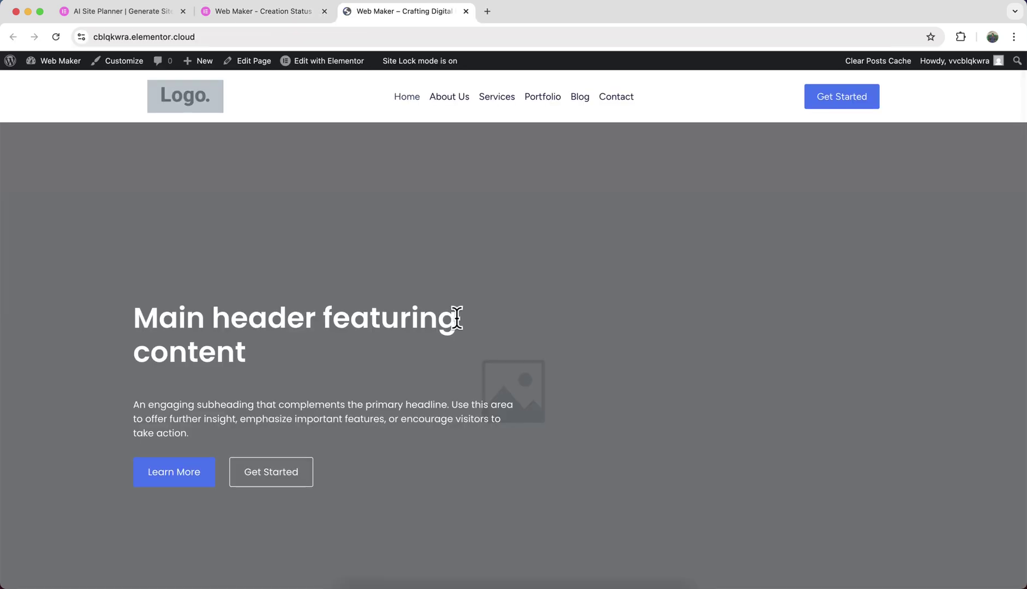
scroll(504, 321, down, 15)
scroll(504, 322, down, 5)
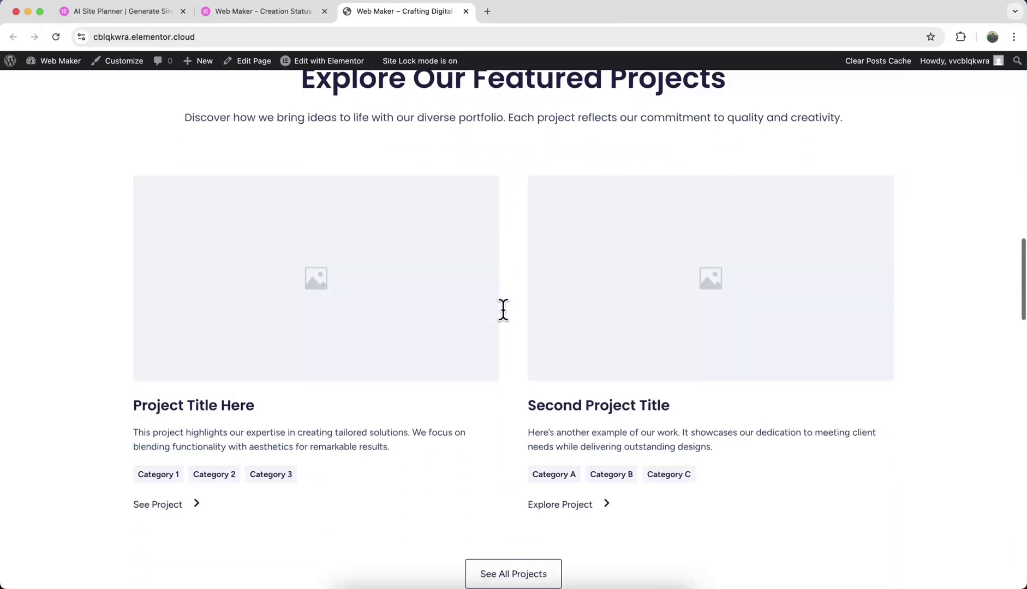
scroll(504, 322, down, 3)
scroll(504, 310, up, 20)
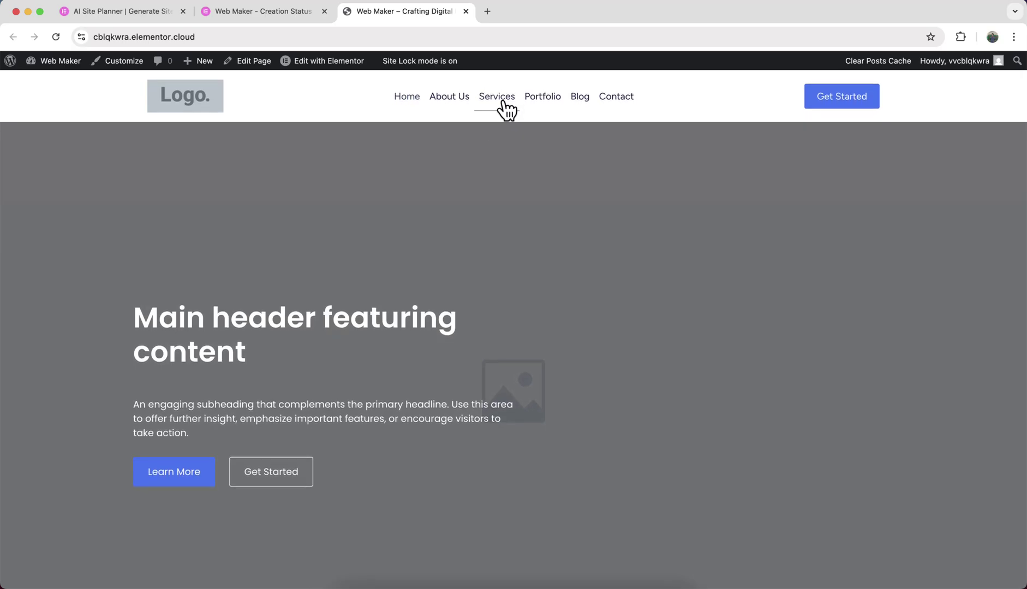
Navigate to the live site's Services page to review the What We Offer section
click(500, 99)
scroll(485, 273, down, 3)
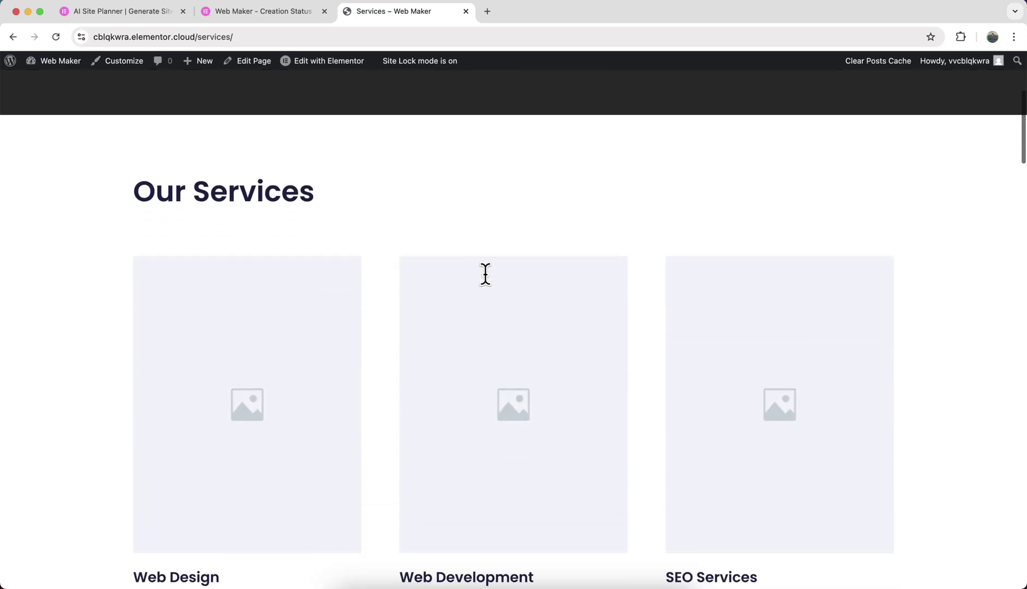
scroll(486, 278, down, 2)
scroll(485, 287, down, 3)
scroll(513, 305, down, 2)
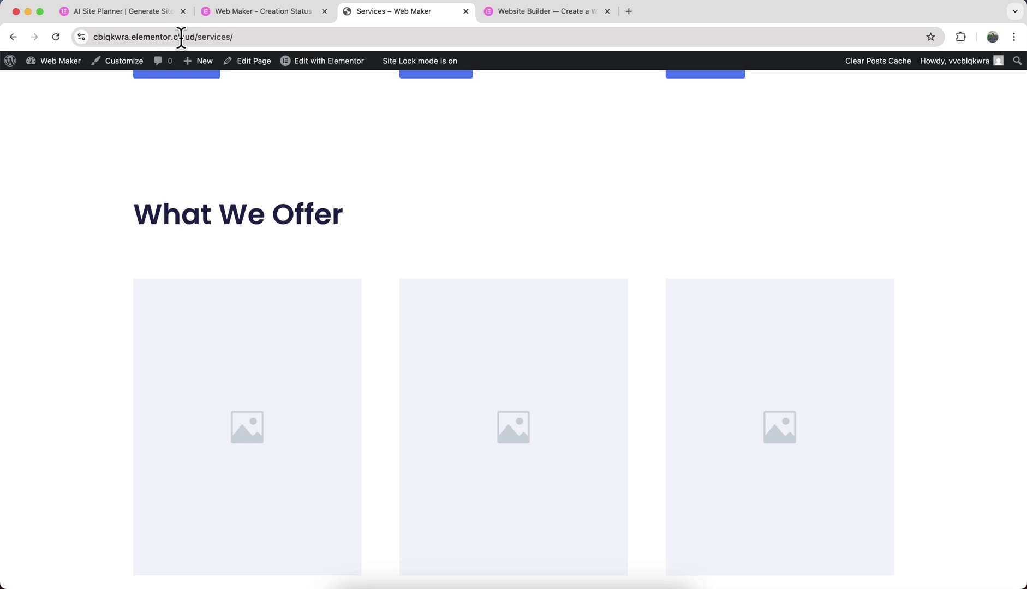
Log in on elementor.com and view Billing with the active AI Site Planner Free Trial subscription
click(532, 10)
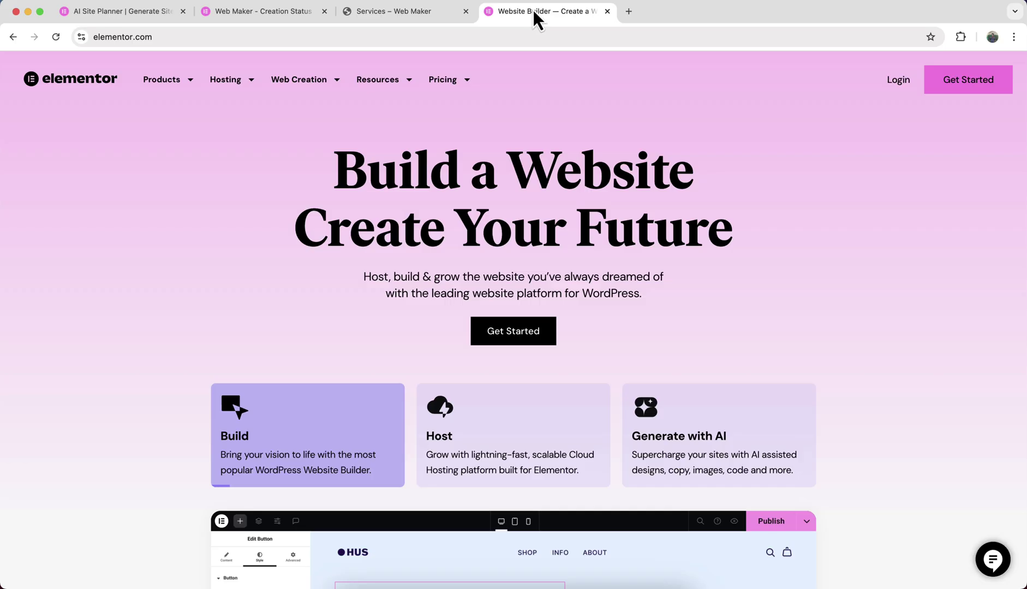
click(900, 88)
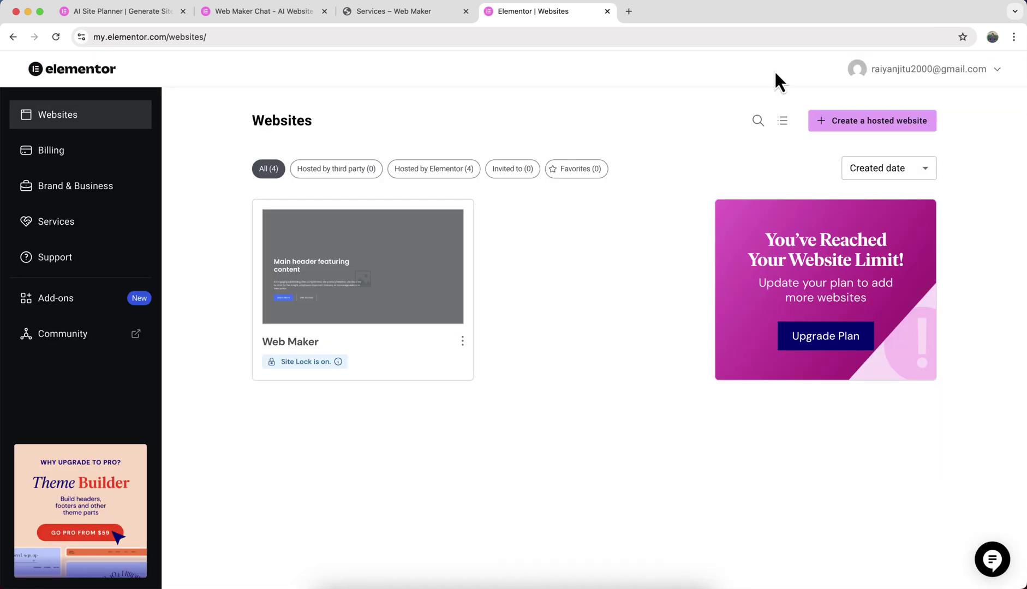
click(95, 157)
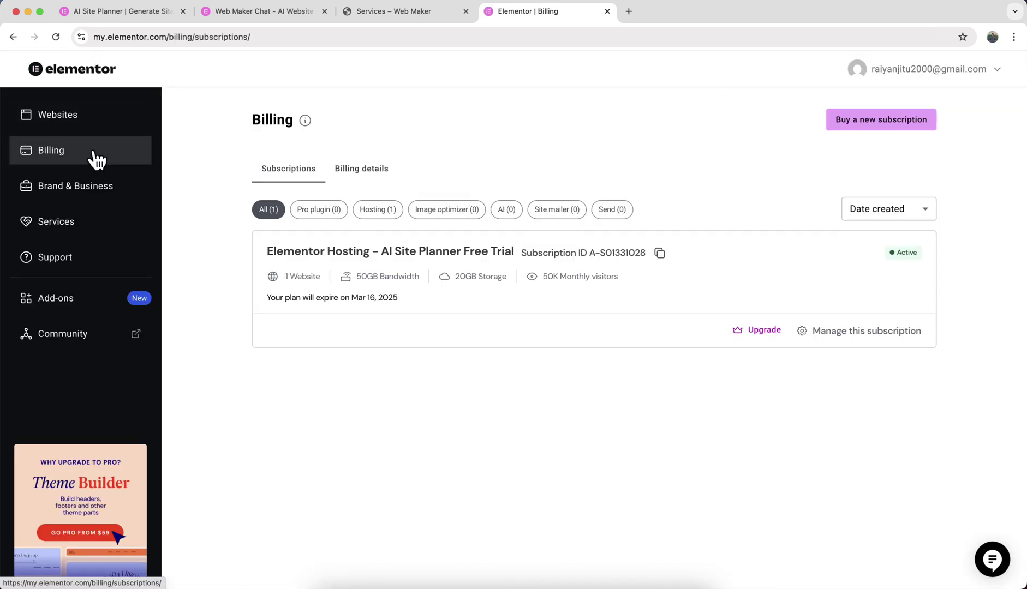